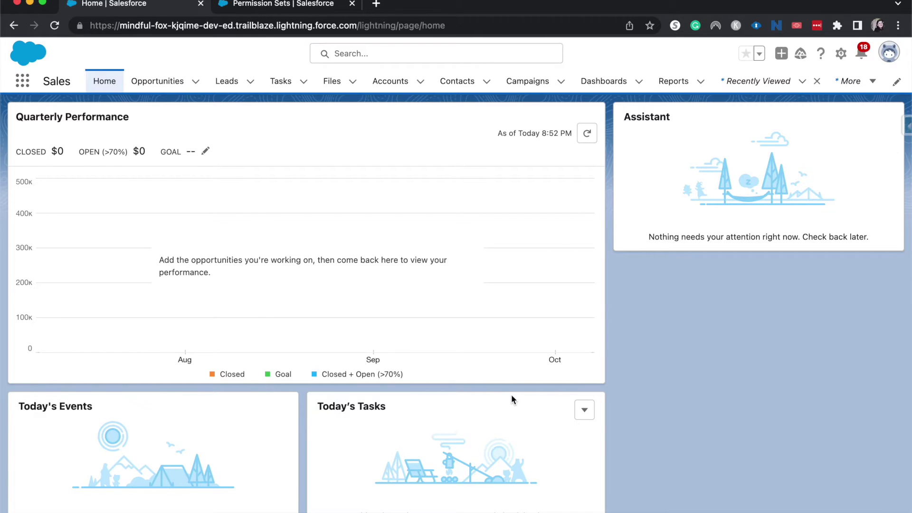
# From the Surveys app, create a Standard Survey named 'Create new opp' and open it in Survey Builder
pyautogui.hotkey('ctrl', 'Tab')
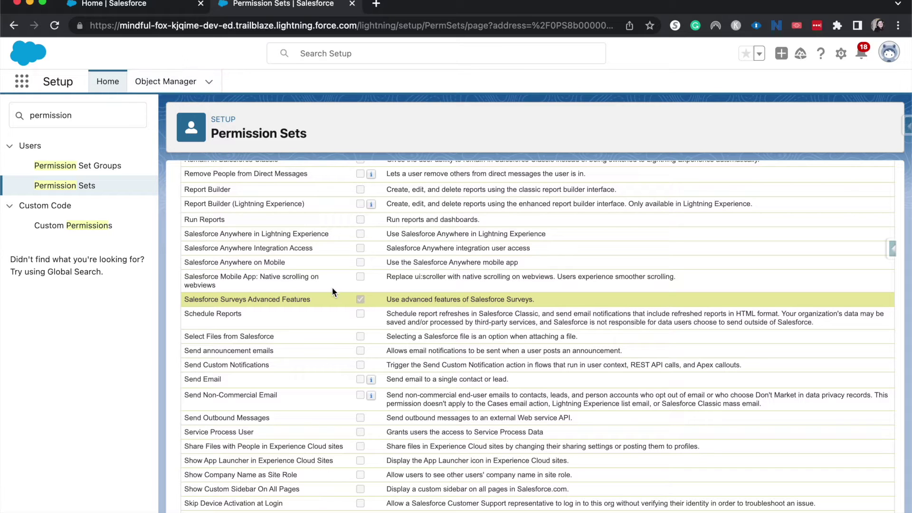
pyautogui.click(139, 6)
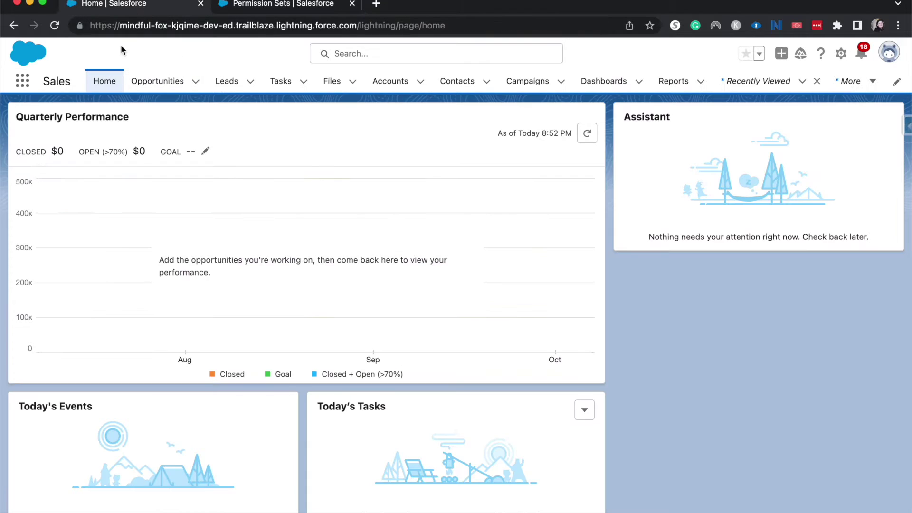
pyautogui.click(21, 82)
pyautogui.write('survey')
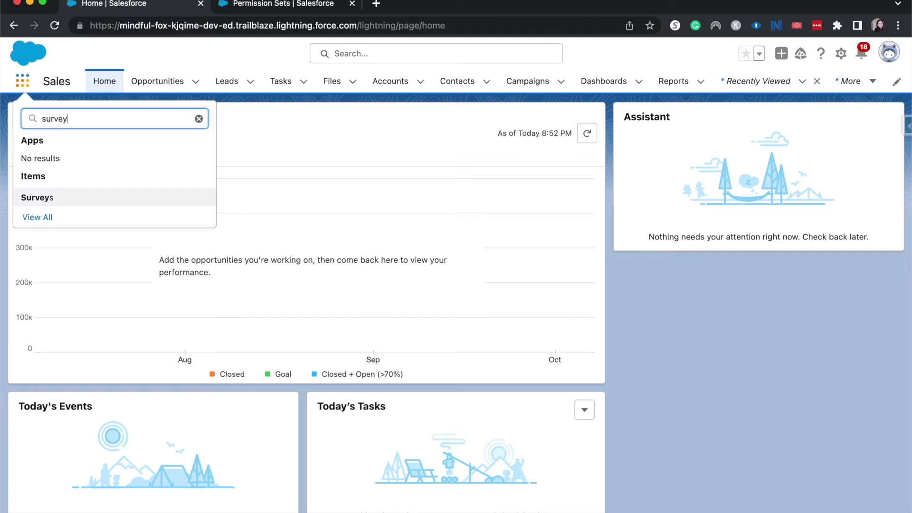
pyautogui.click(35, 199)
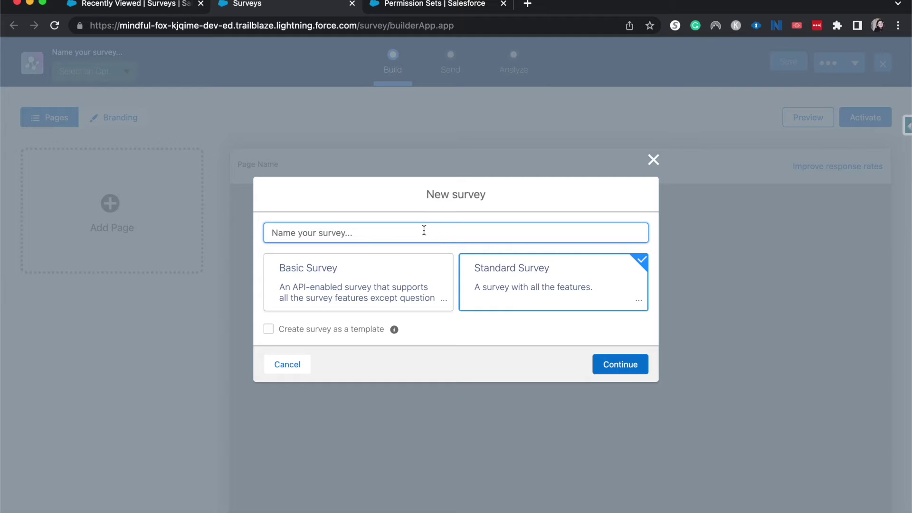
pyautogui.write('Create new opp')
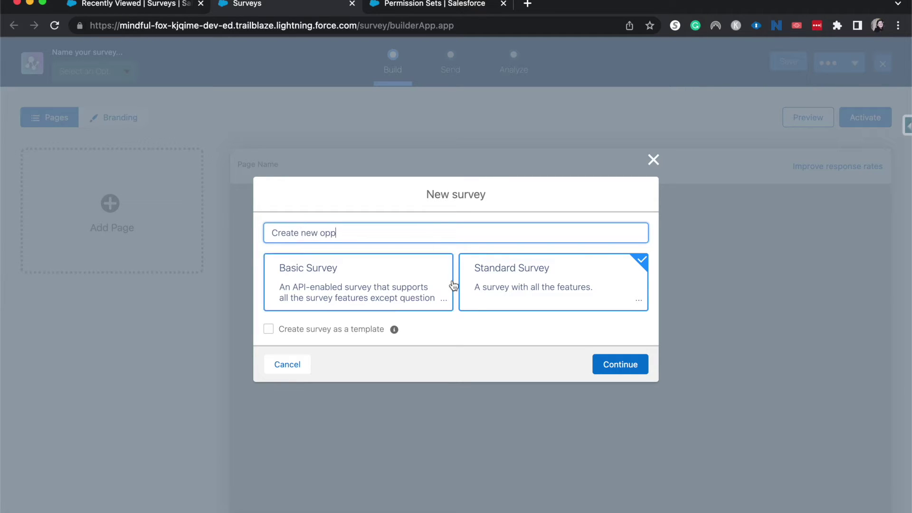
pyautogui.click(534, 349)
pyautogui.click(625, 376)
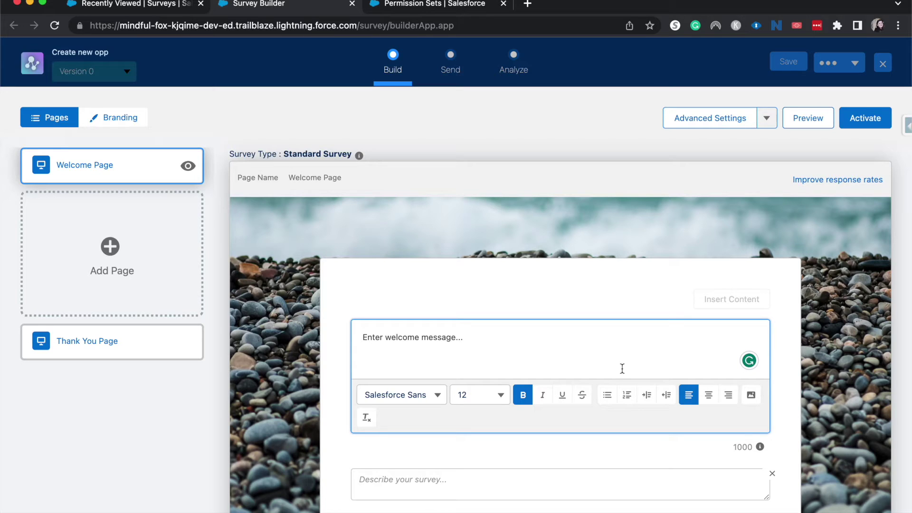
# Set the welcome message to 'Welcome' and the thank-you message to 'Thank you'
pyautogui.write('We')
pyautogui.press('BackSpace')
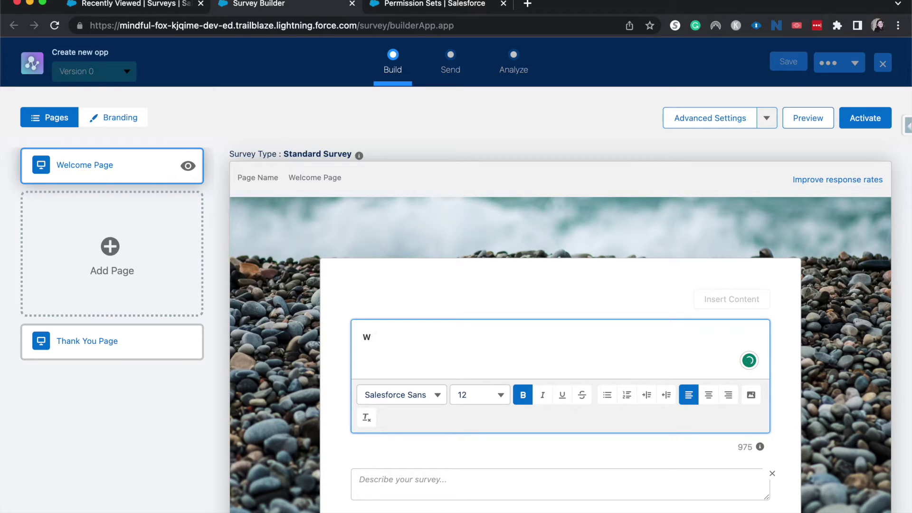
pyautogui.write('elcome')
pyautogui.click(105, 342)
pyautogui.click(476, 413)
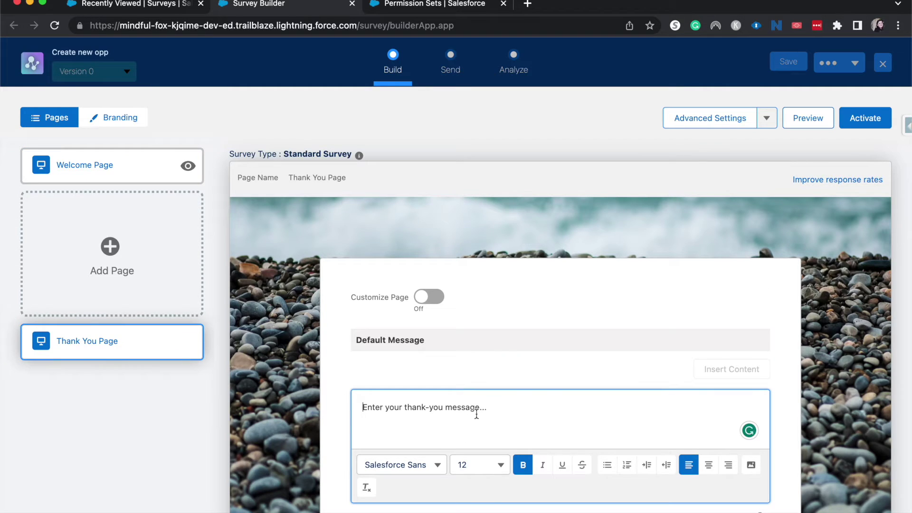
pyautogui.write('Thank you')
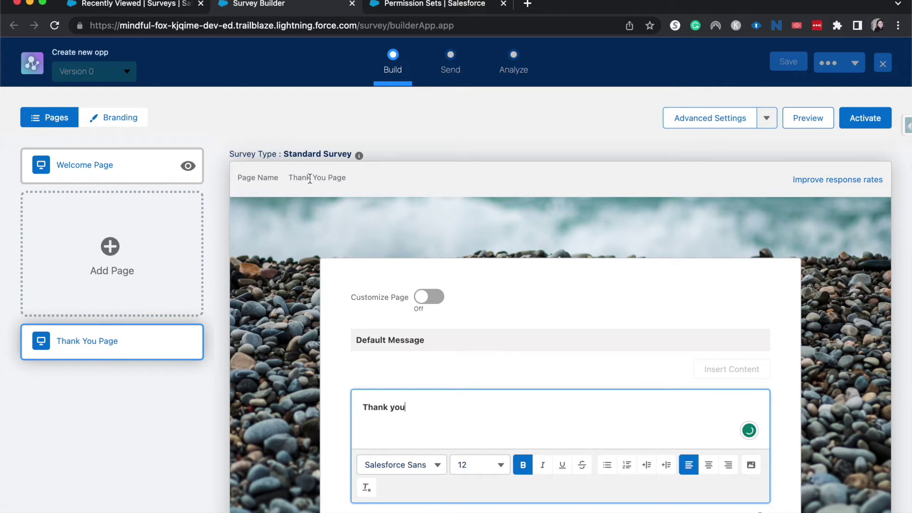
# Add a new survey page named 'Company Name'
pyautogui.click(144, 259)
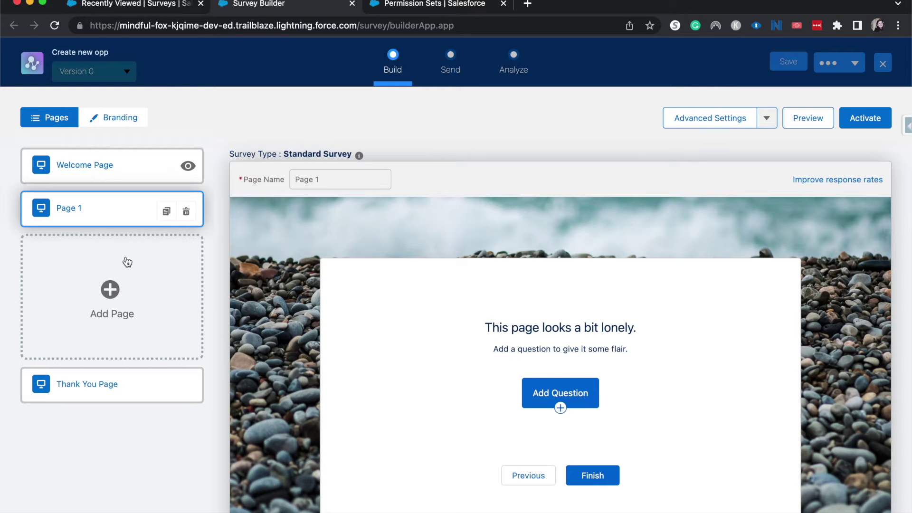
pyautogui.tripleClick(311, 179)
pyautogui.write('W')
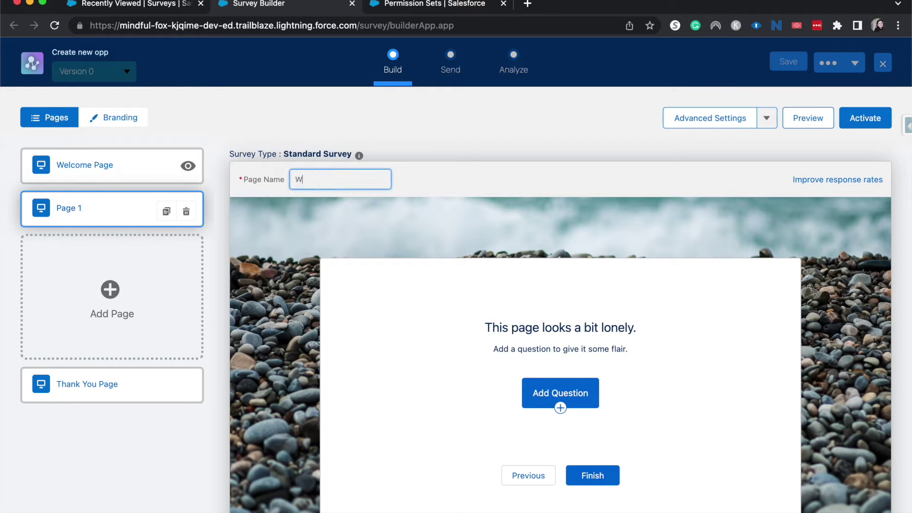
pyautogui.write('hat')
pyautogui.press('BackSpace')
pyautogui.press('BackSpace')
pyautogui.press('BackSpace')
pyautogui.press('BackSpace')
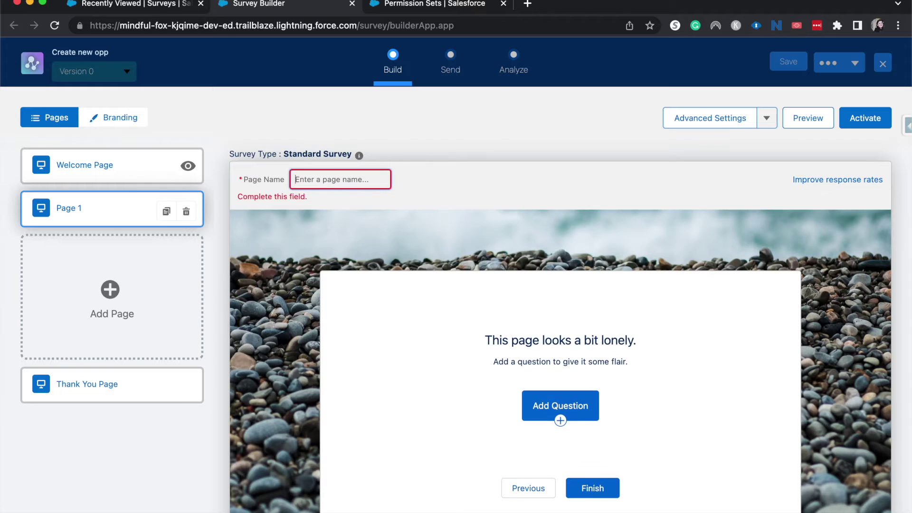
pyautogui.write('Company')
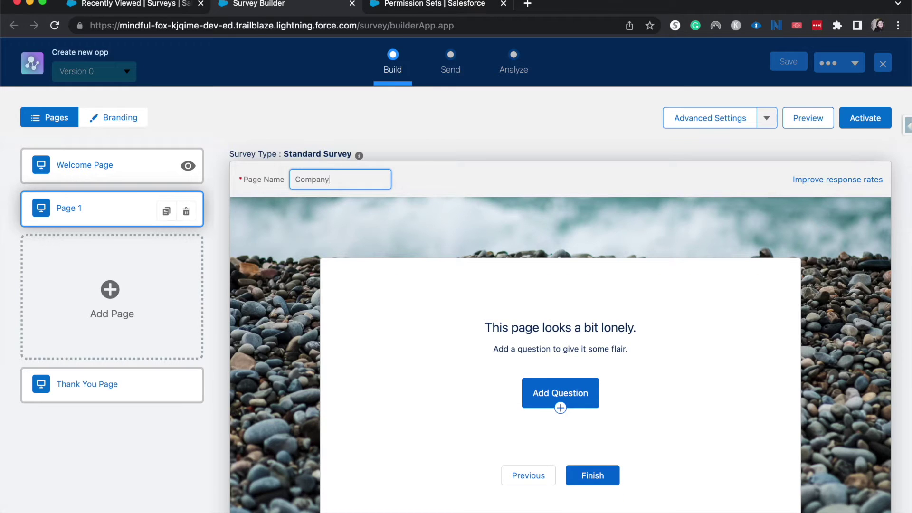
pyautogui.write(' Name')
pyautogui.click(582, 392)
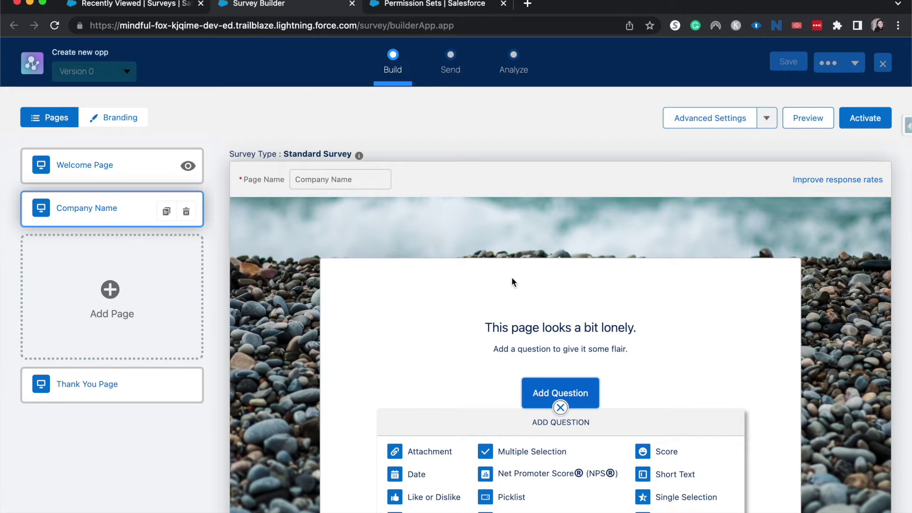
# Add a Short Text question 'What is the name of your company?' to the Company Name page
pyautogui.scroll(-1, 472, 458)
pyautogui.scroll(-1, 472, 458)
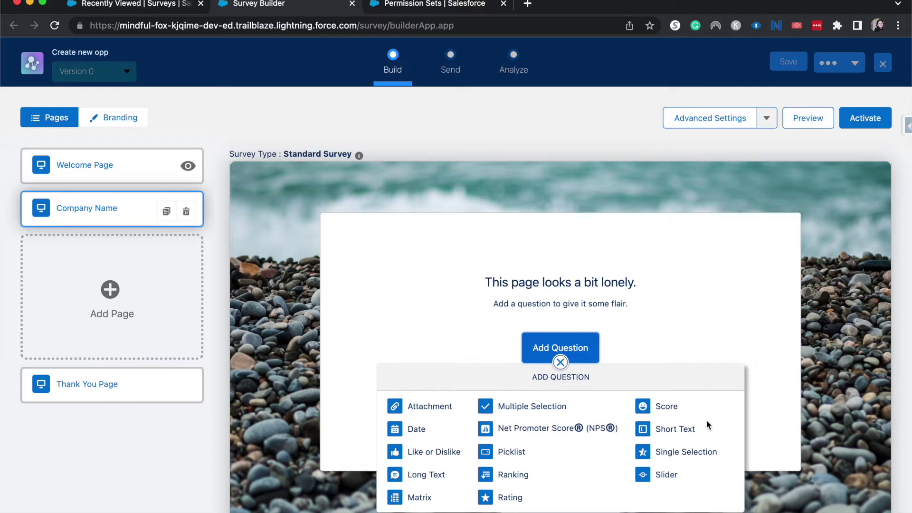
pyautogui.click(692, 430)
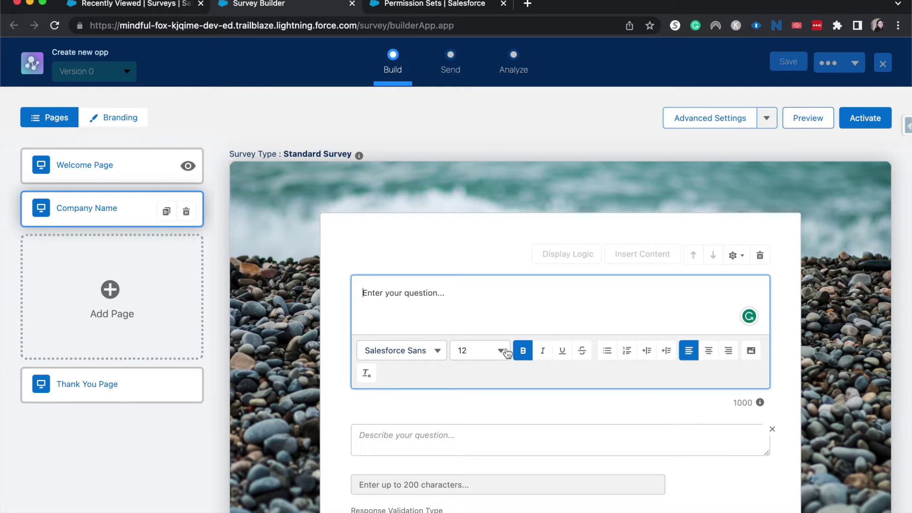
pyautogui.scroll(-3, 505, 352)
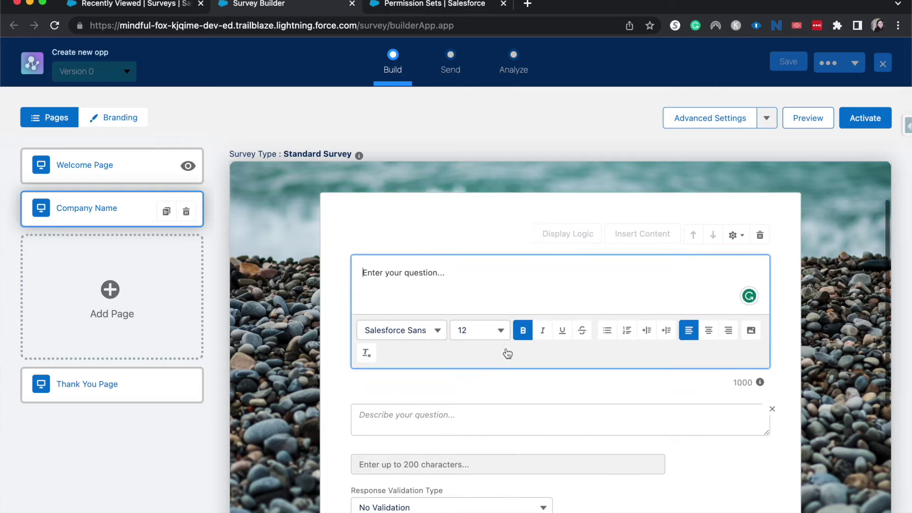
pyautogui.scroll(5, 505, 346)
pyautogui.write('What i')
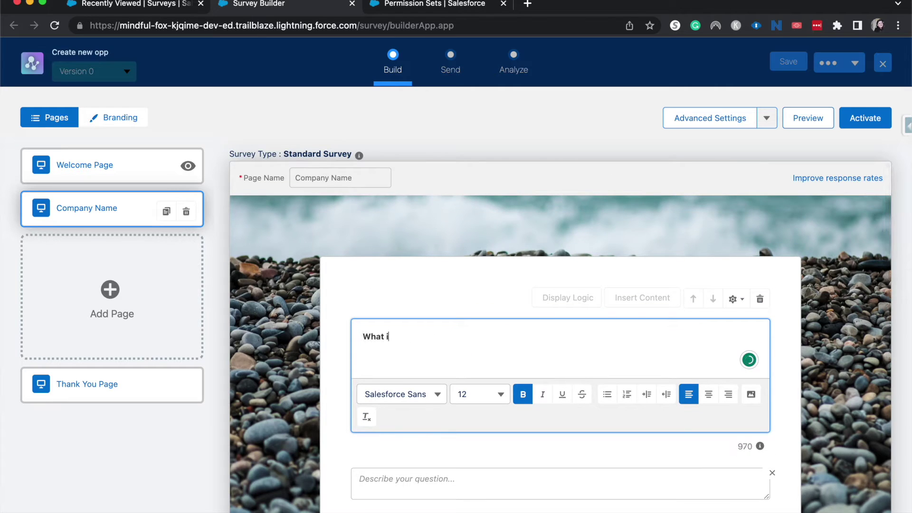
pyautogui.write('s the name of your cm')
pyautogui.press('BackSpace')
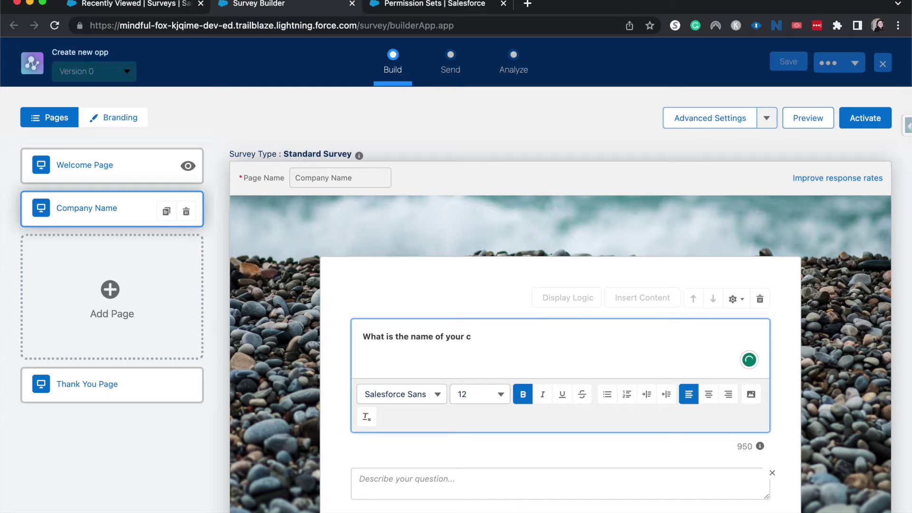
pyautogui.write('ompany?')
# Save the survey as Version 1
pyautogui.scroll(-5, 586, 335)
pyautogui.scroll(1, 586, 335)
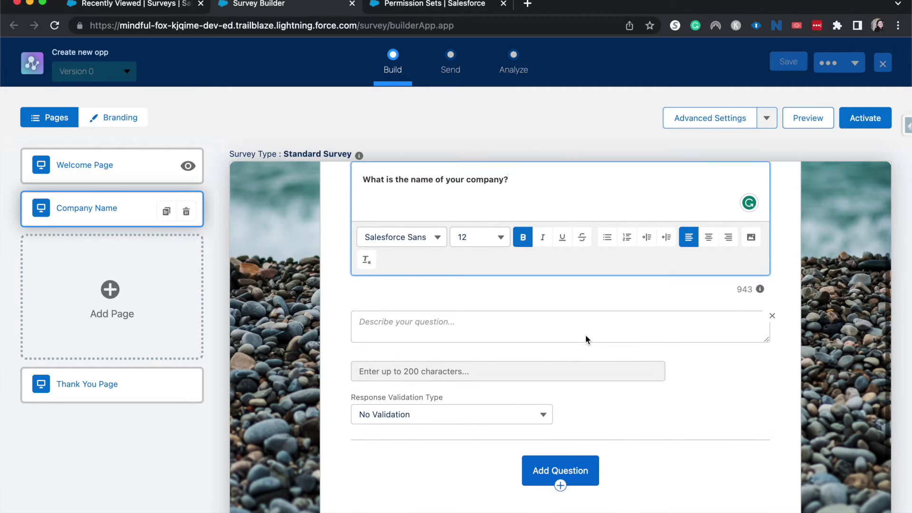
pyautogui.scroll(2, 694, 365)
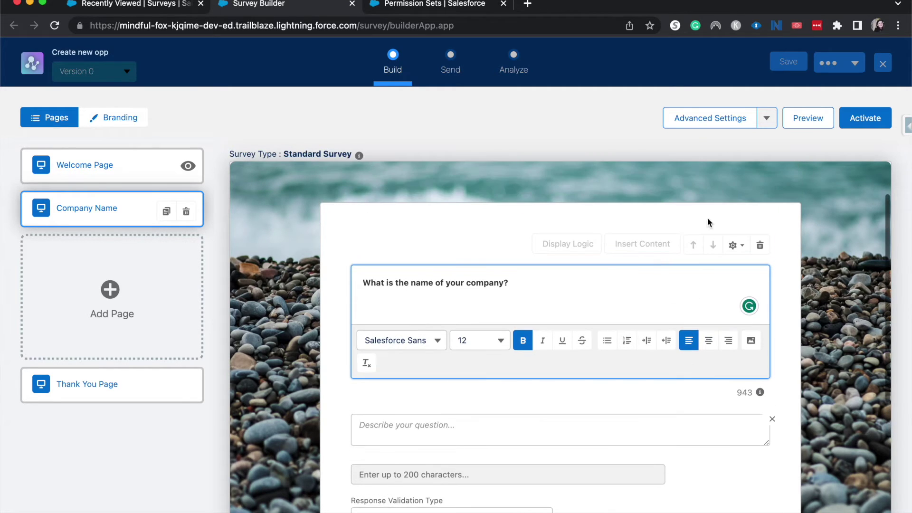
pyautogui.click(788, 61)
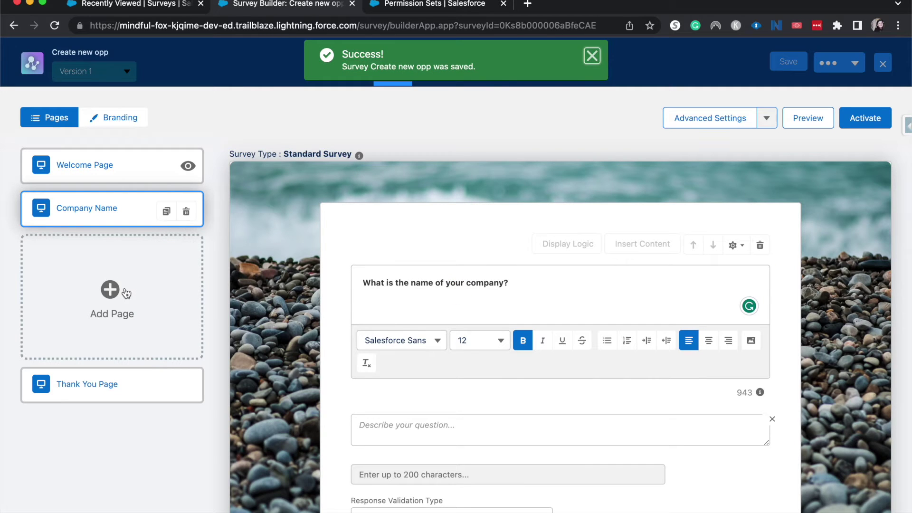
# Add a second page with a Yes/No question 'Would you like to purchase more products from our company?'
pyautogui.click(110, 289)
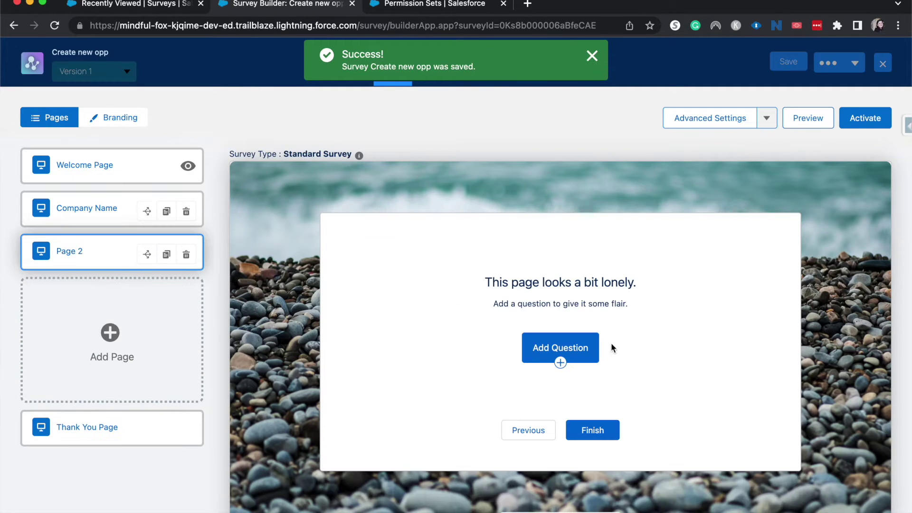
pyautogui.click(596, 350)
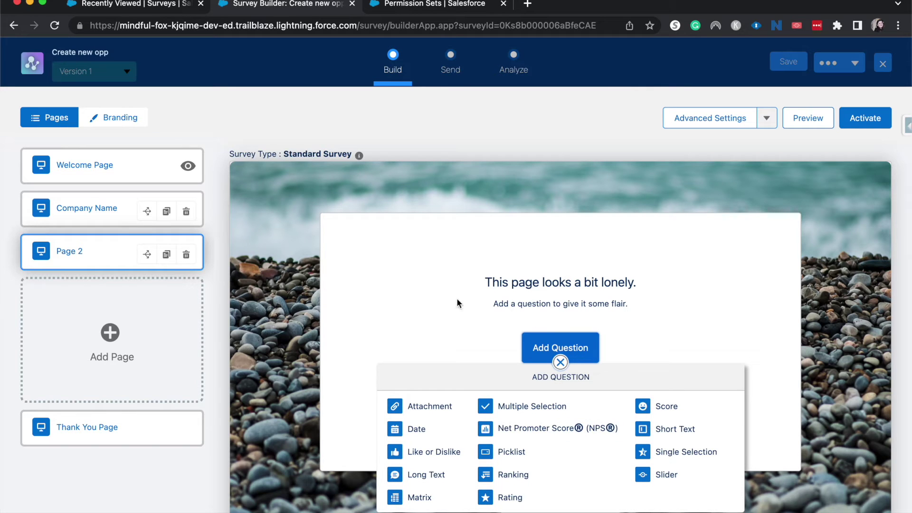
pyautogui.click(424, 457)
pyautogui.scroll(-2, 496, 437)
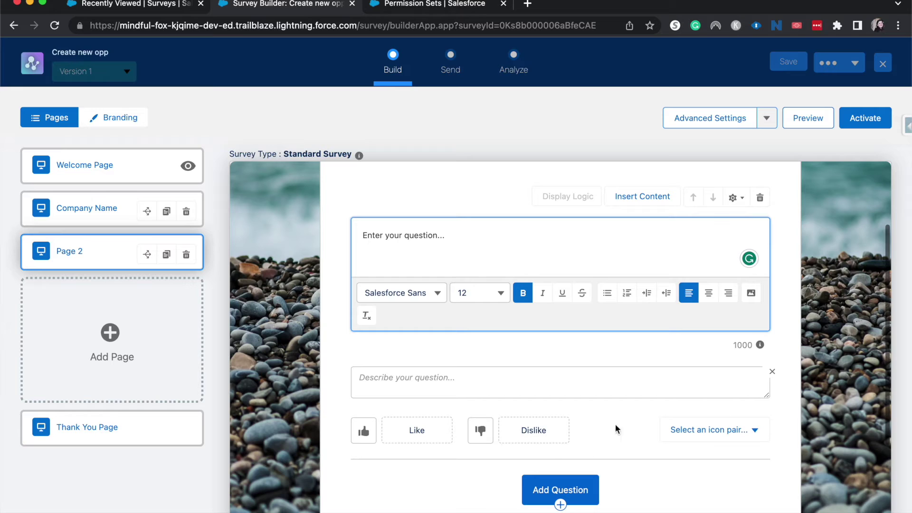
pyautogui.click(706, 441)
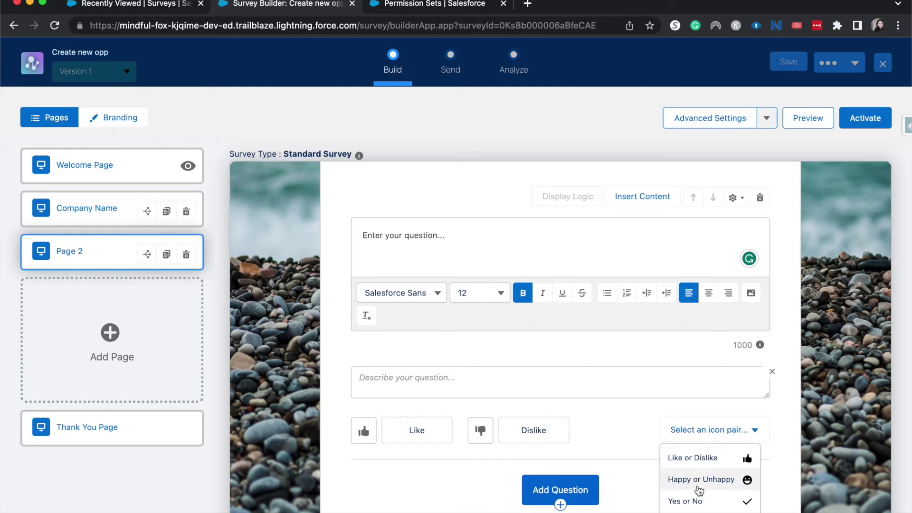
pyautogui.click(697, 502)
pyautogui.click(471, 262)
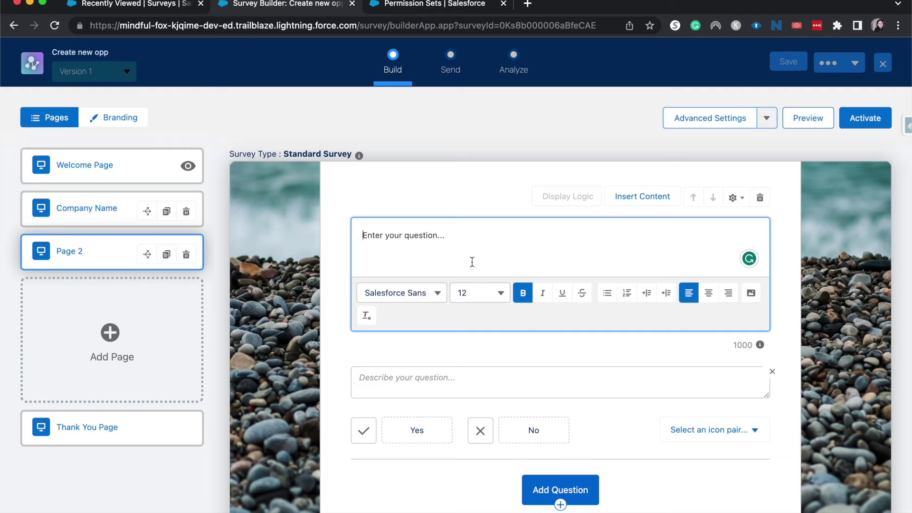
pyautogui.write('Wou')
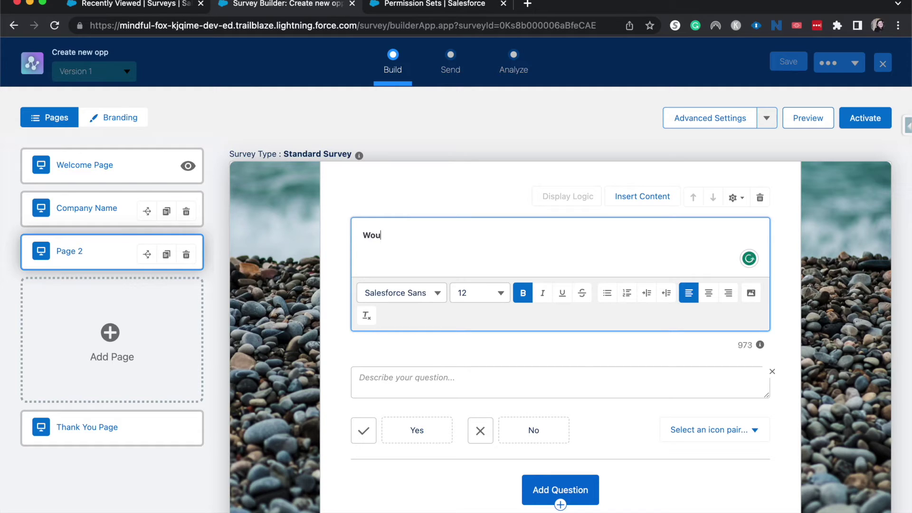
pyautogui.write('ld you like to pu')
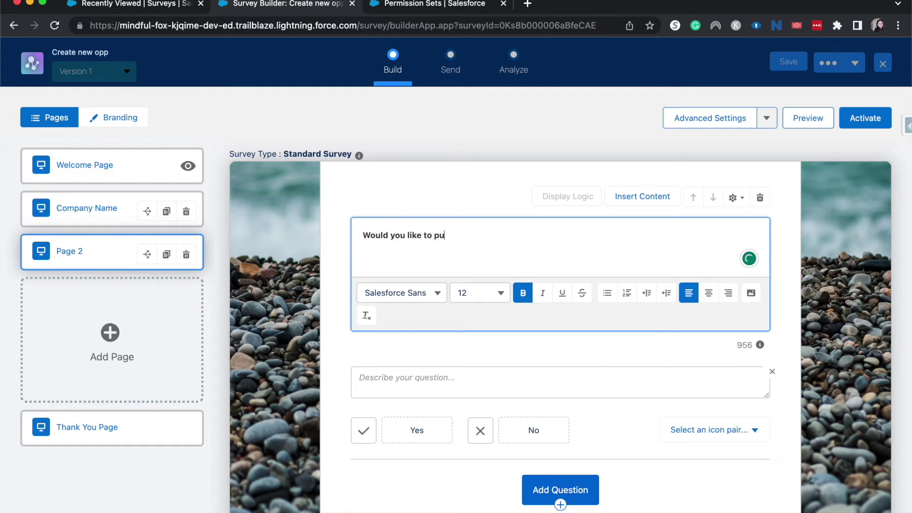
pyautogui.write('rchase more products')
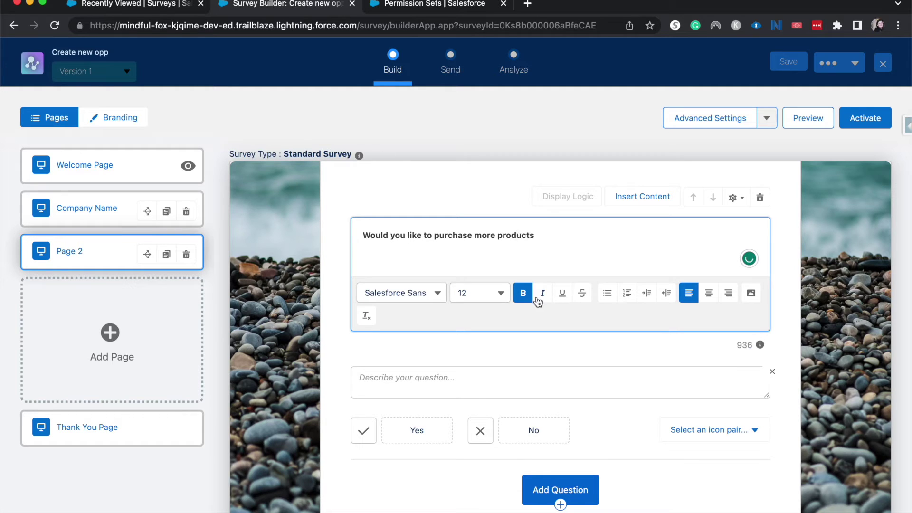
pyautogui.write(' from our company')
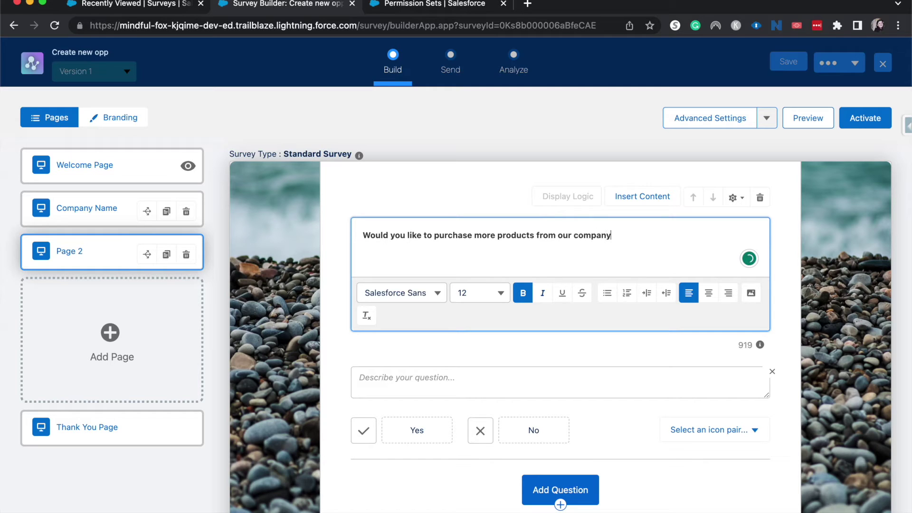
pyautogui.write('?')
# Name the second page 'Purchase yes no' and save the survey
pyautogui.click(459, 187)
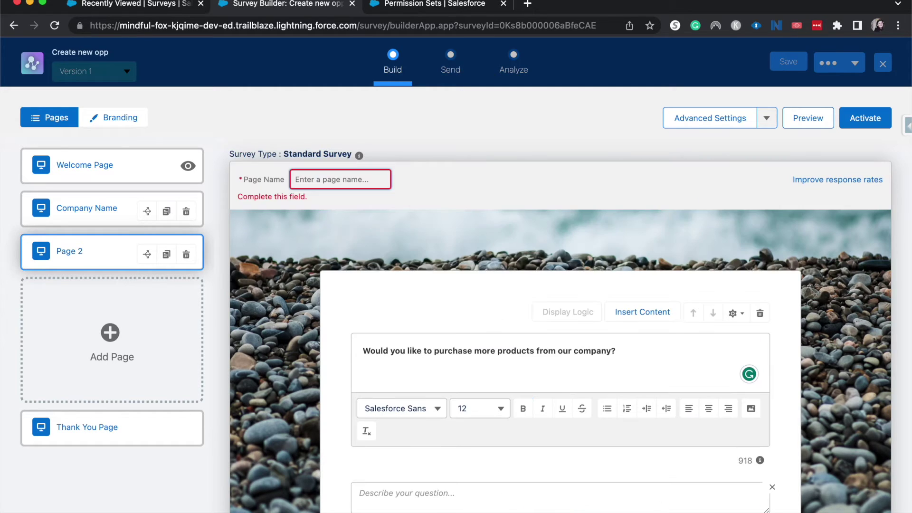
pyautogui.write('Purchase')
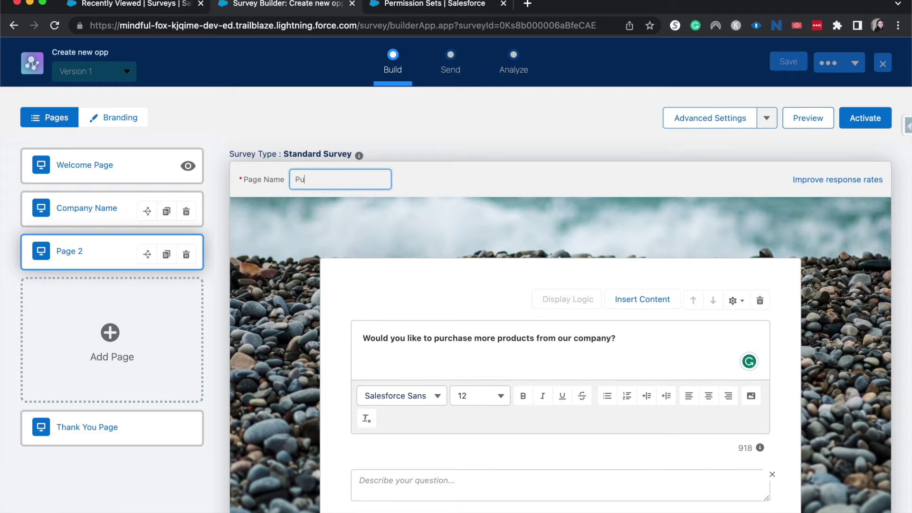
pyautogui.write(' yes no')
pyautogui.click(772, 67)
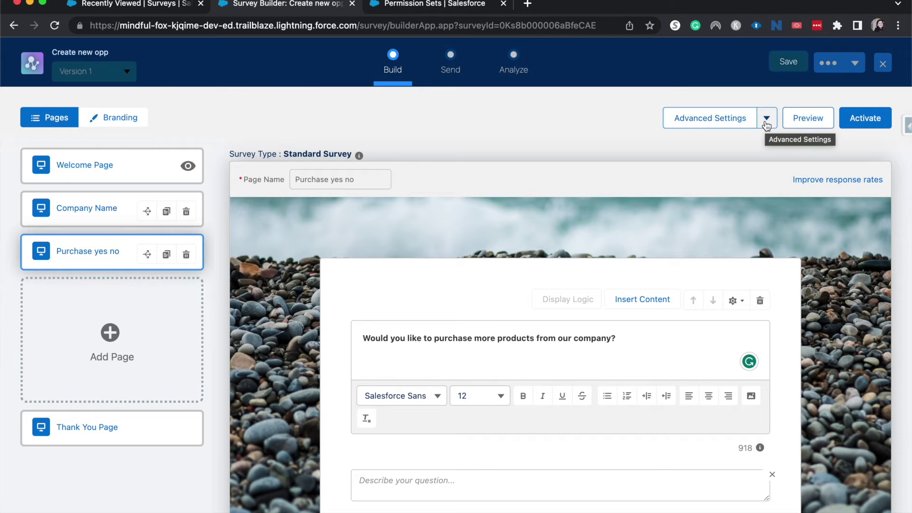
pyautogui.click(767, 123)
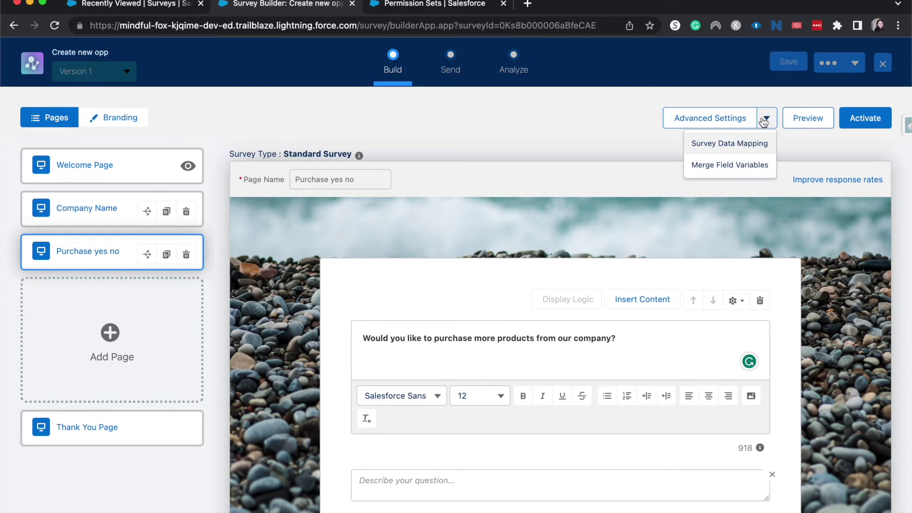
# Create a data mapping 'Create new opp' with action Create Record and target object Opportunity
pyautogui.click(755, 142)
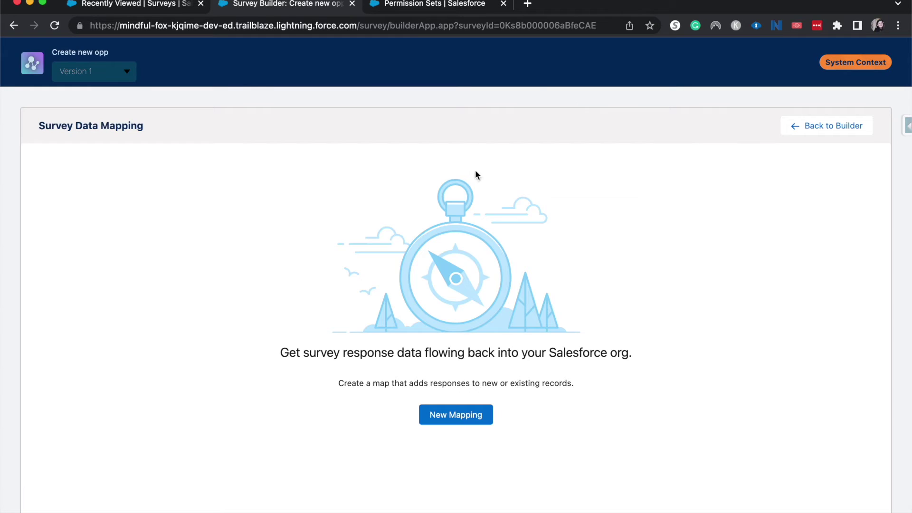
pyautogui.click(450, 414)
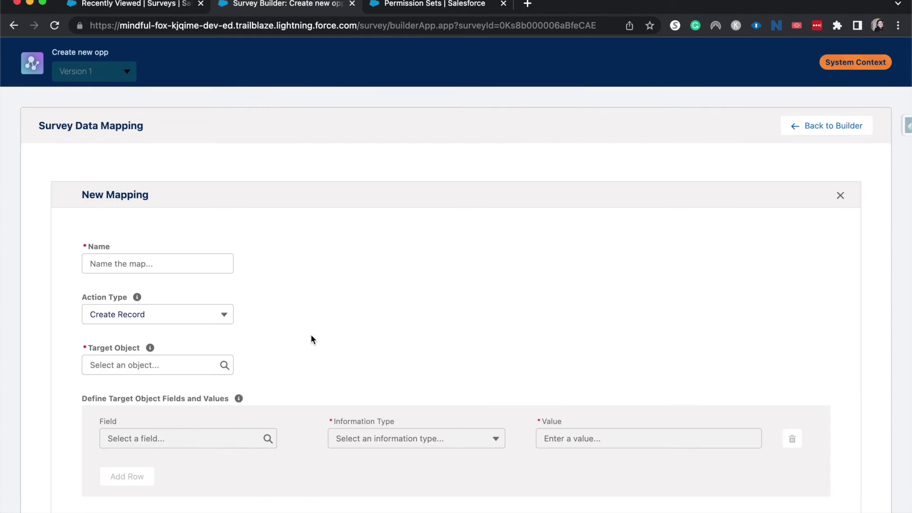
pyautogui.click(199, 268)
pyautogui.write('C')
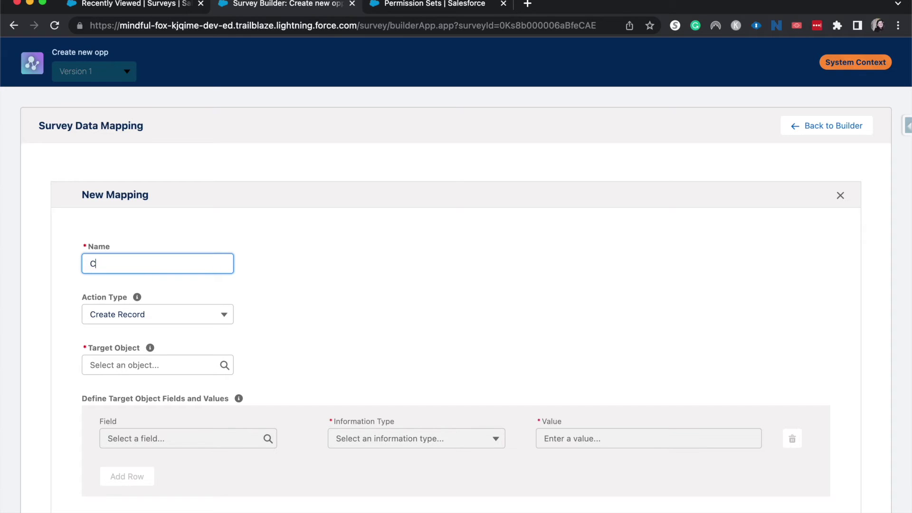
pyautogui.write('reate new opp for')
pyautogui.press('BackSpace')
pyautogui.press('BackSpace')
pyautogui.press('BackSpace')
pyautogui.press('BackSpace')
pyautogui.click(141, 313)
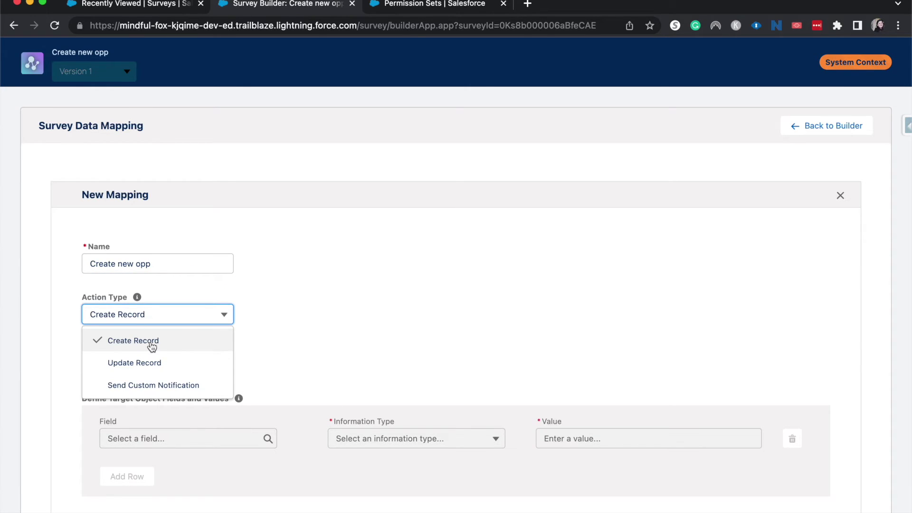
pyautogui.click(325, 333)
pyautogui.click(176, 357)
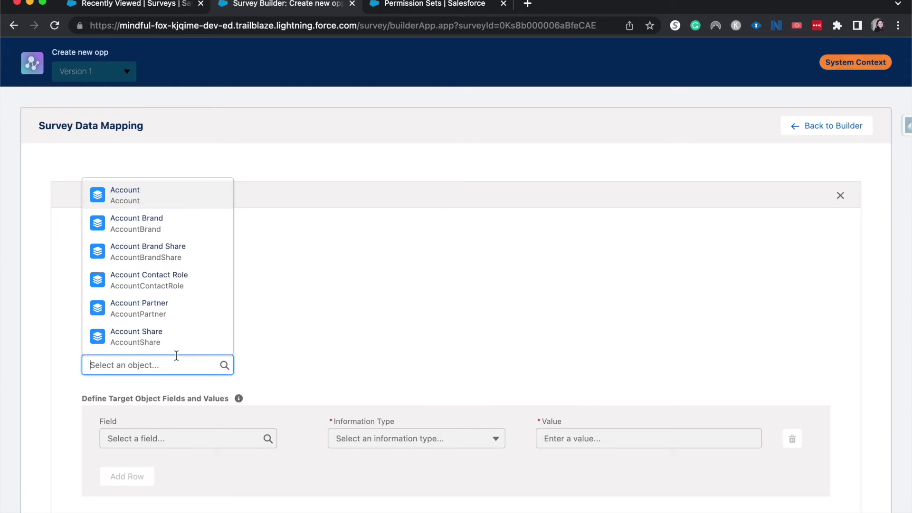
pyautogui.write('opp')
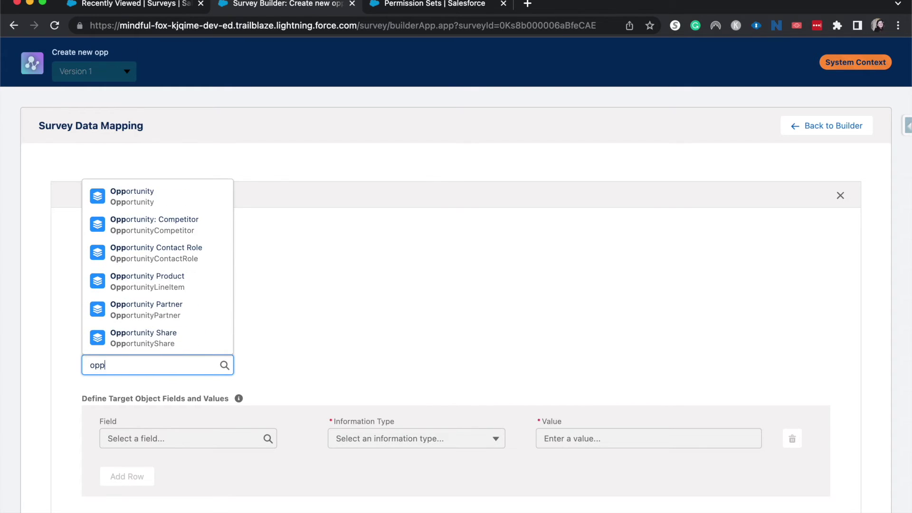
pyautogui.click(121, 190)
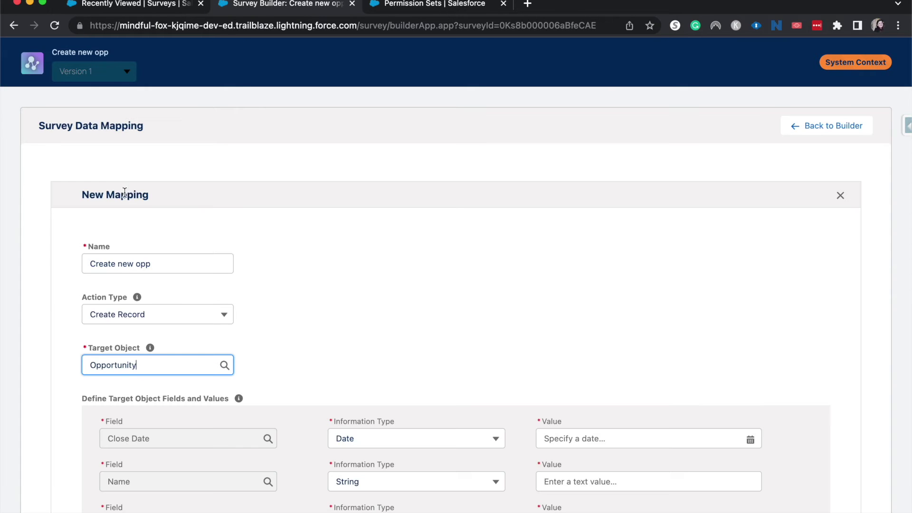
pyautogui.scroll(-4, 302, 314)
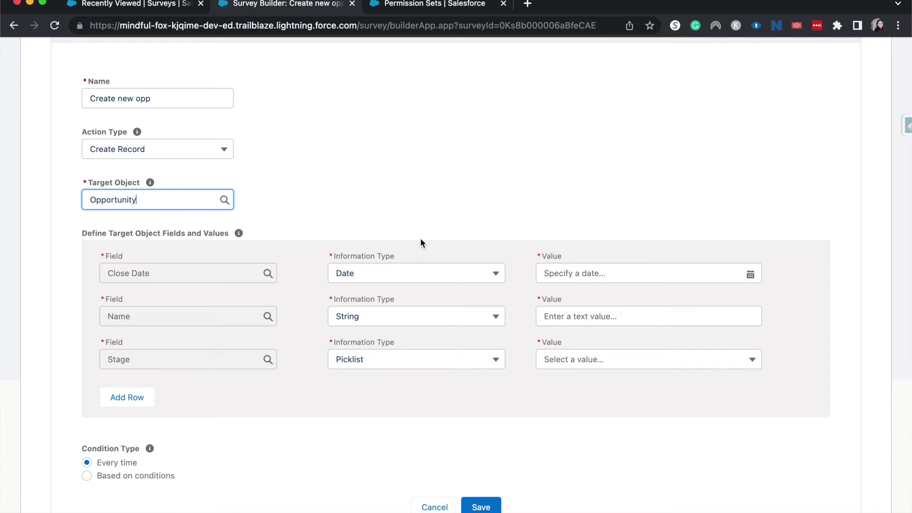
pyautogui.click(420, 239)
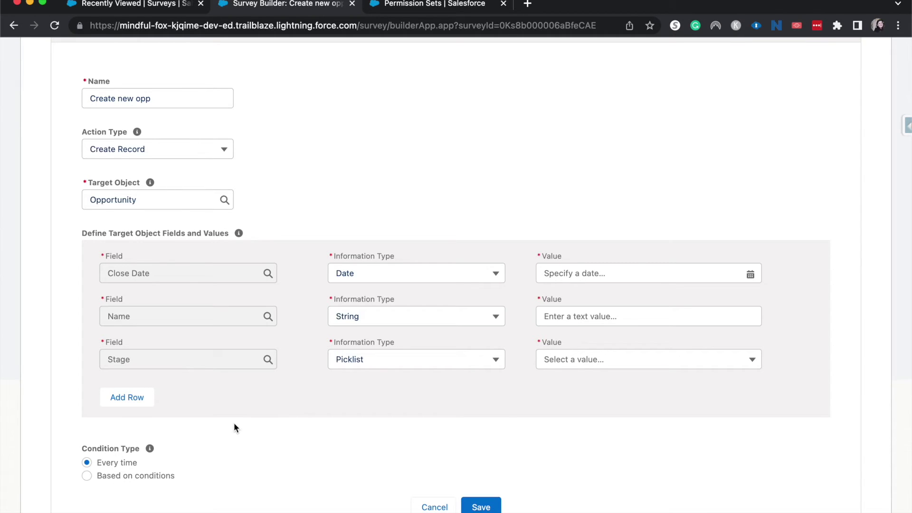
# Set the mapping condition: response to the purchase-more-products question equals Yes
pyautogui.click(140, 475)
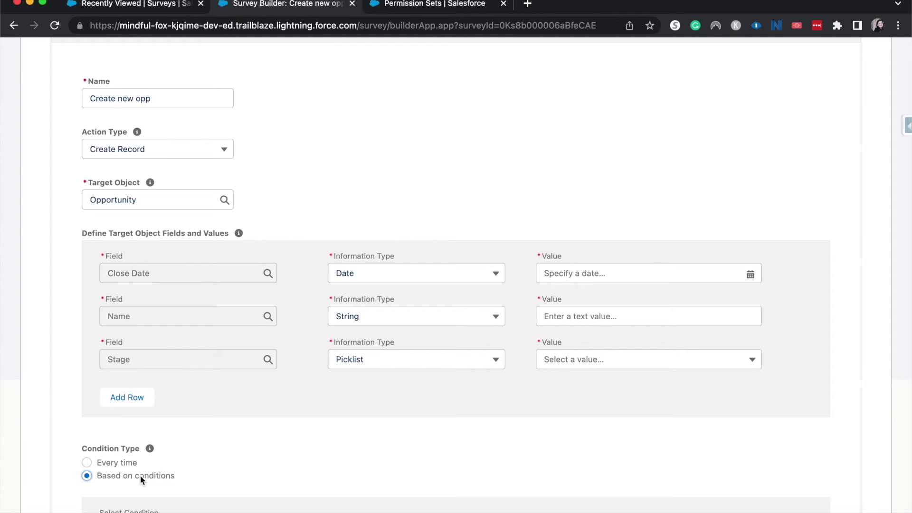
pyautogui.scroll(-4, 176, 468)
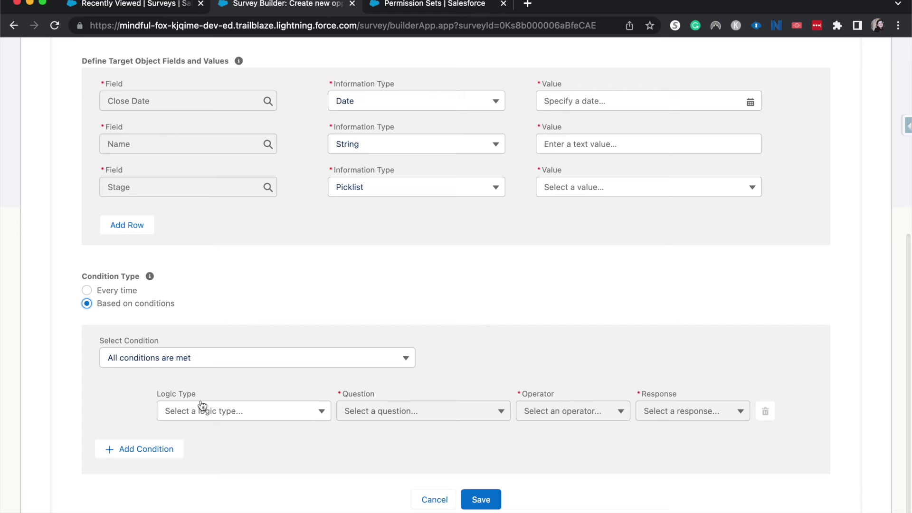
pyautogui.click(202, 409)
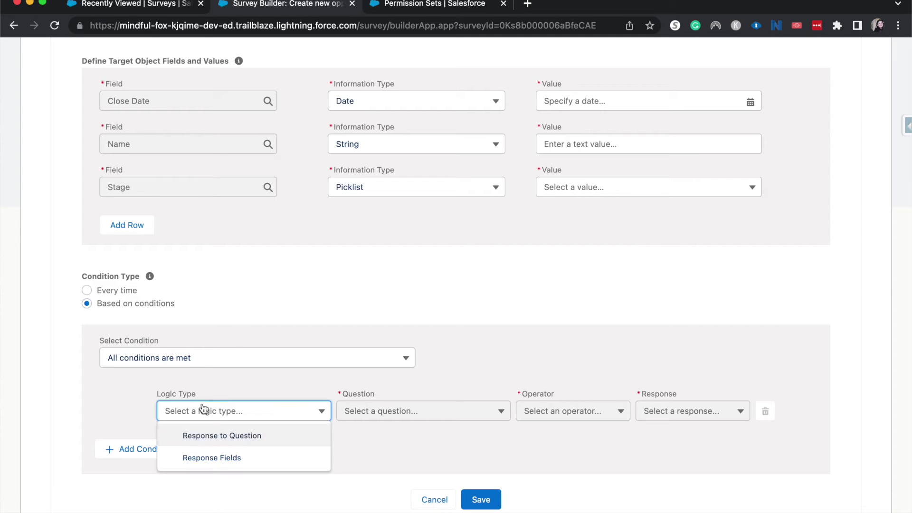
pyautogui.click(201, 435)
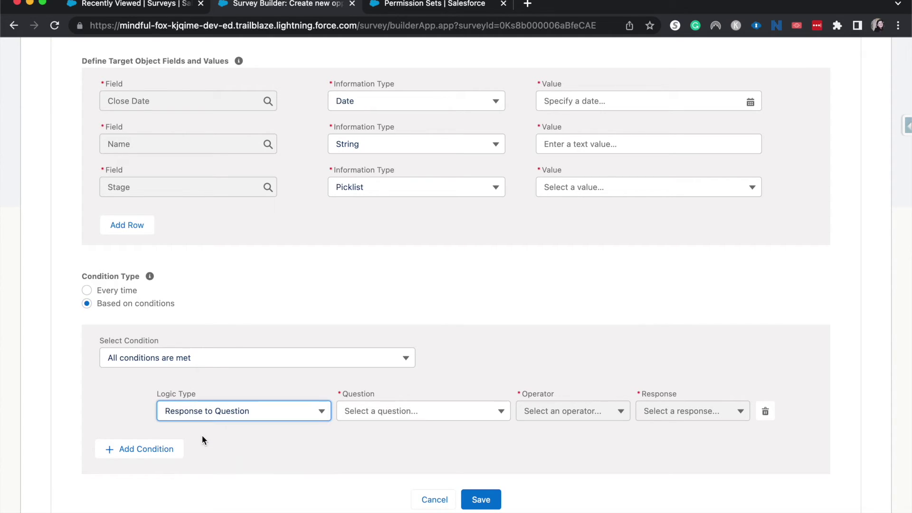
pyautogui.click(363, 409)
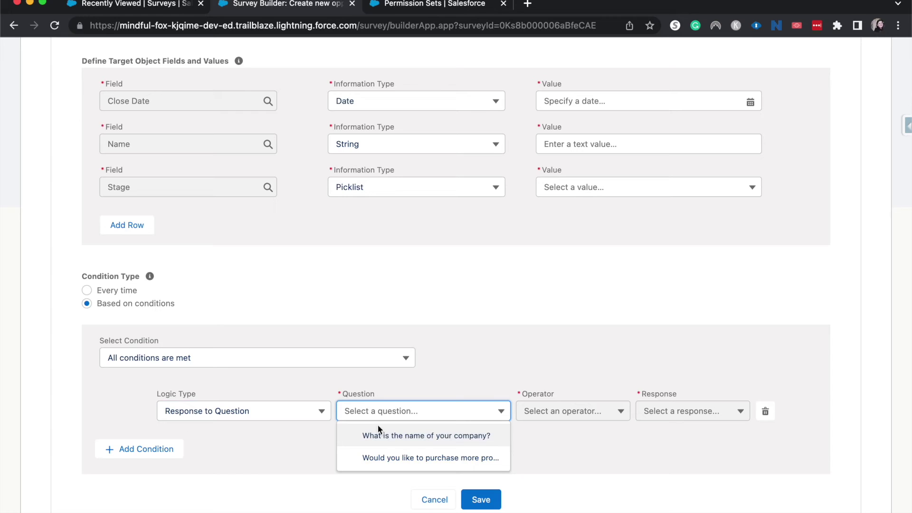
pyautogui.click(397, 457)
pyautogui.click(583, 418)
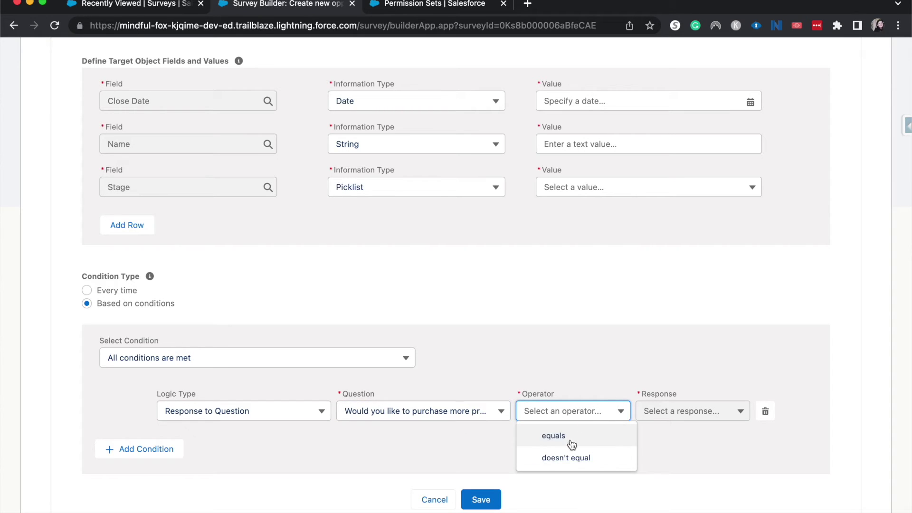
pyautogui.click(570, 442)
pyautogui.click(654, 411)
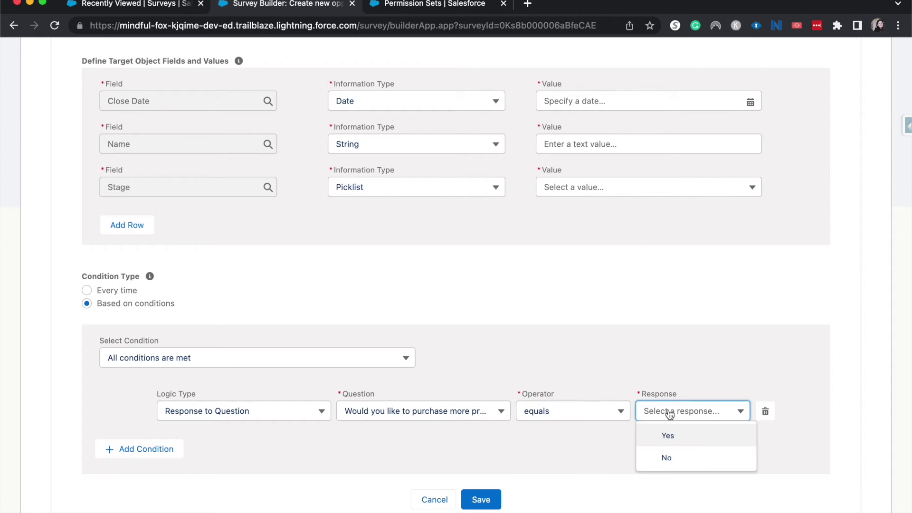
pyautogui.click(659, 434)
pyautogui.scroll(3, 525, 317)
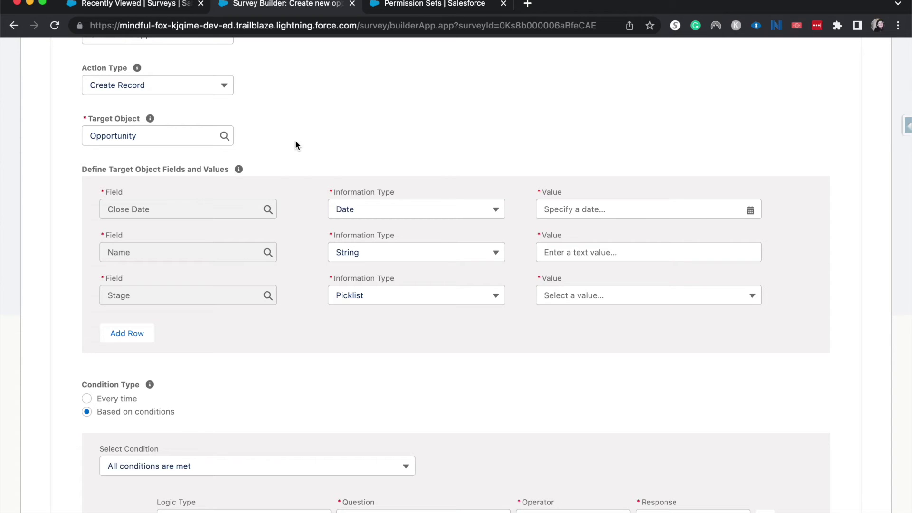
# Map the opportunity Name to the answer of the company-name question
pyautogui.click(363, 251)
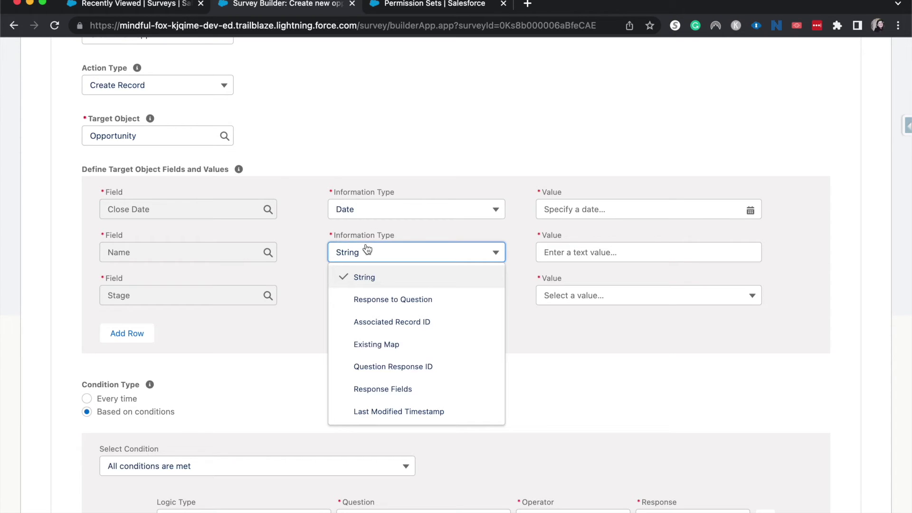
pyautogui.click(380, 304)
pyautogui.click(576, 261)
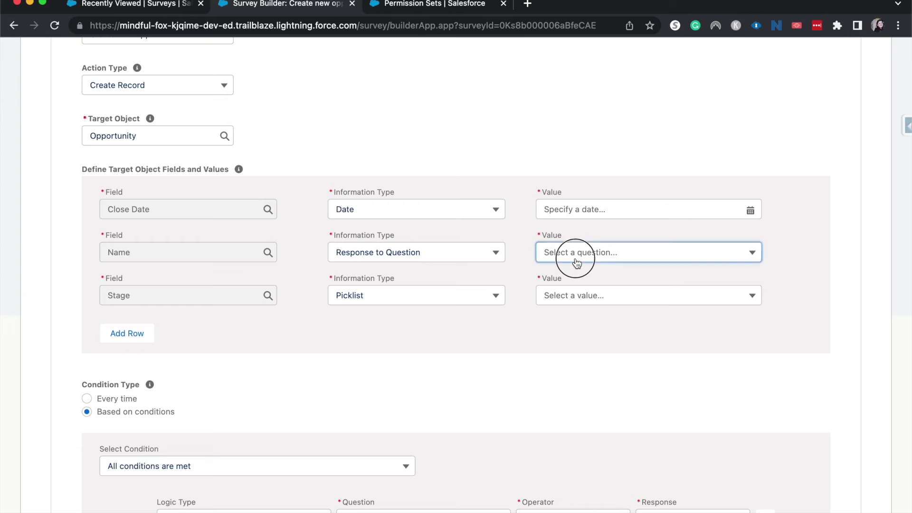
pyautogui.click(589, 271)
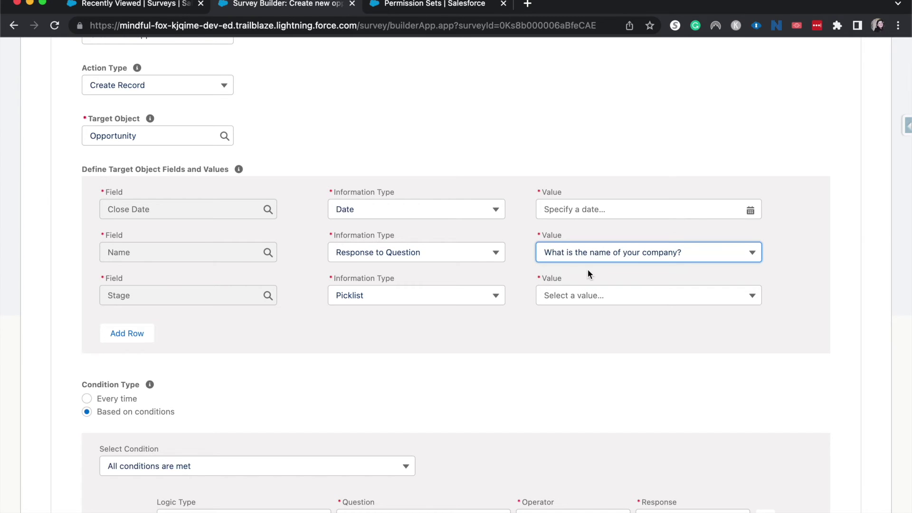
pyautogui.click(831, 249)
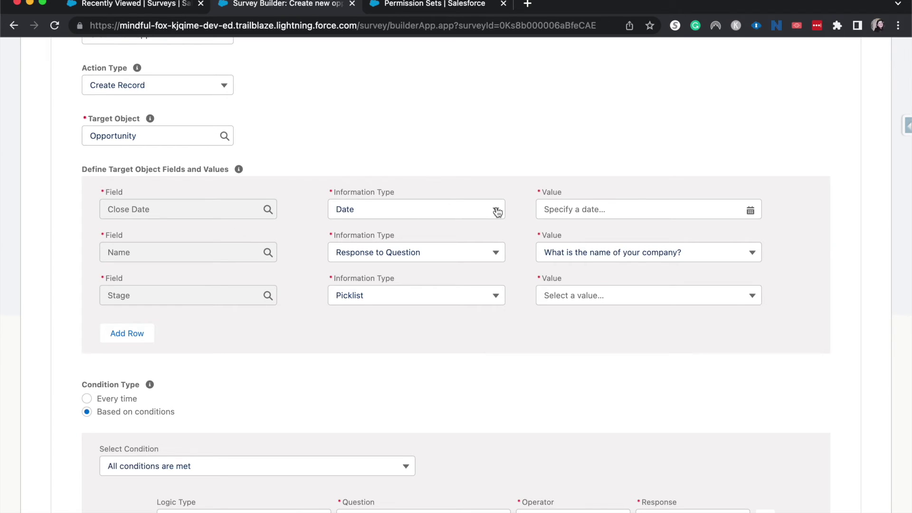
# Set the opportunity Close Date to December 31, 2024
pyautogui.click(602, 201)
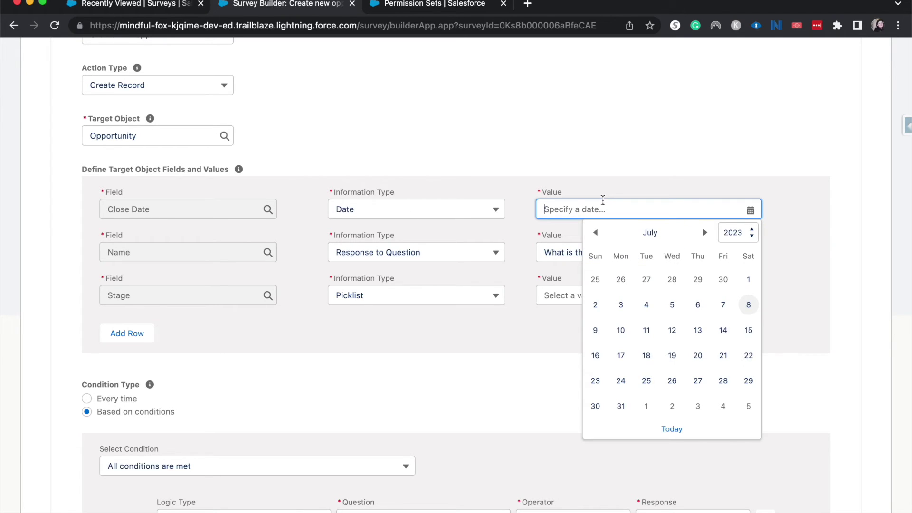
pyautogui.click(752, 239)
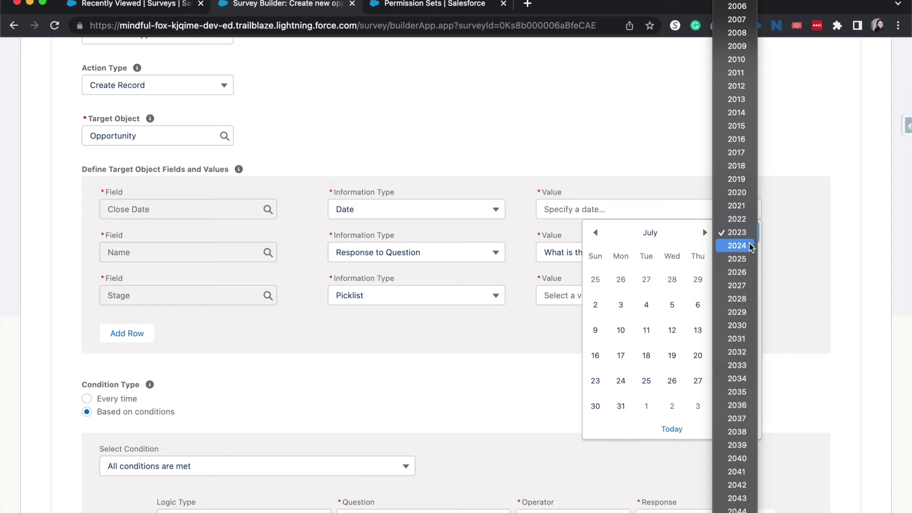
pyautogui.click(750, 247)
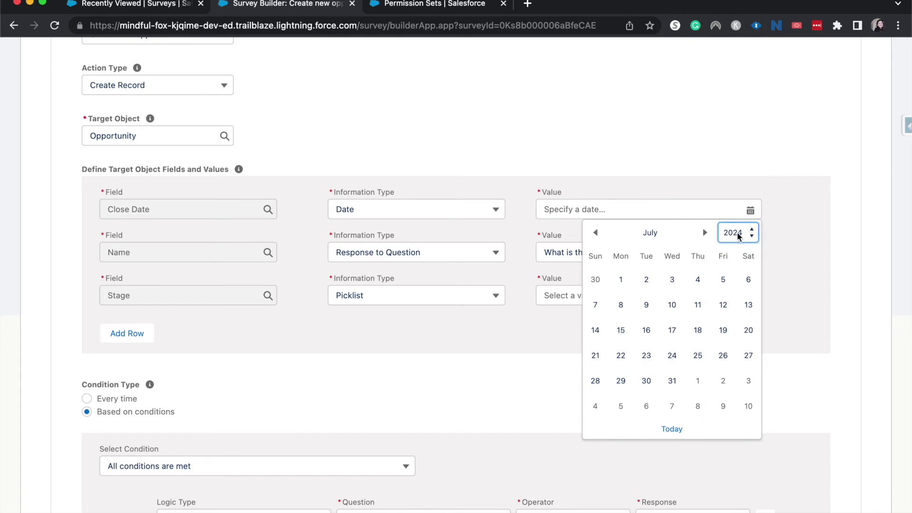
pyautogui.click(705, 233)
pyautogui.click(704, 233)
pyautogui.click(704, 232)
pyautogui.click(705, 233)
pyautogui.click(704, 232)
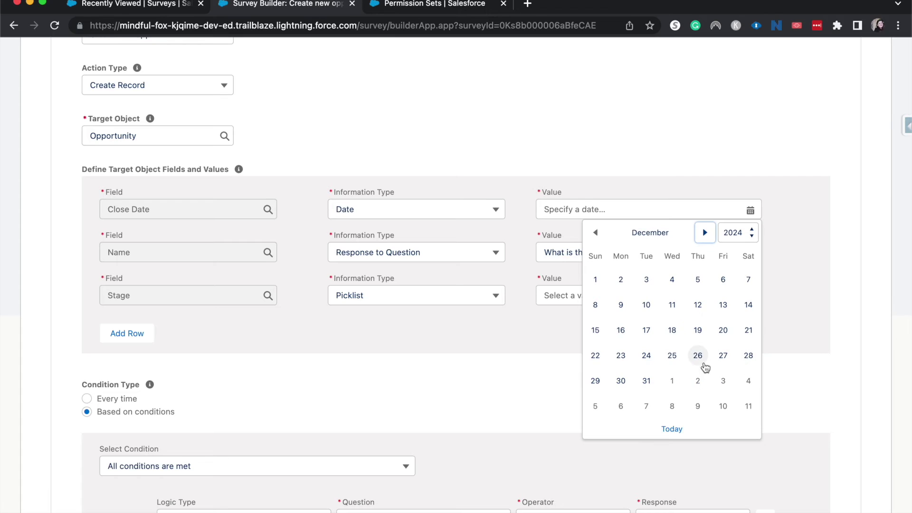
pyautogui.click(646, 380)
pyautogui.click(730, 330)
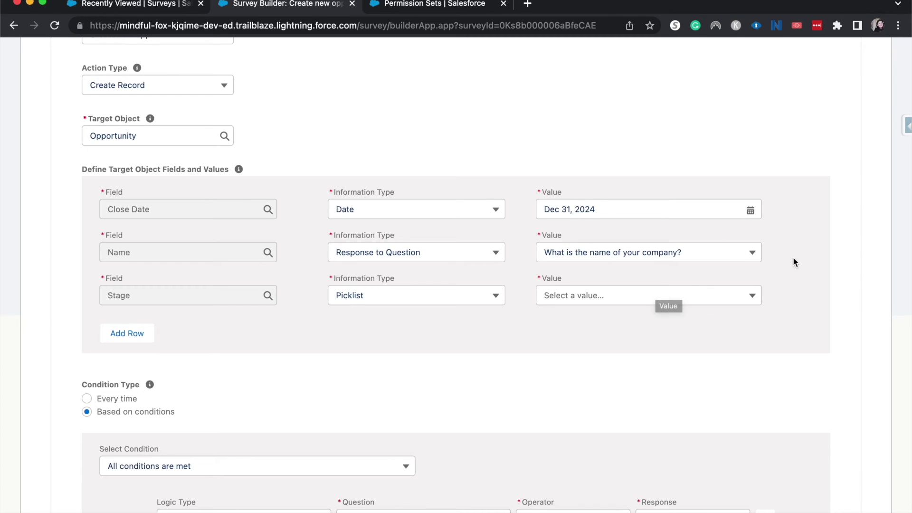
# Set the Stage to Needs Analysis and add a fourth mapping row
pyautogui.click(748, 293)
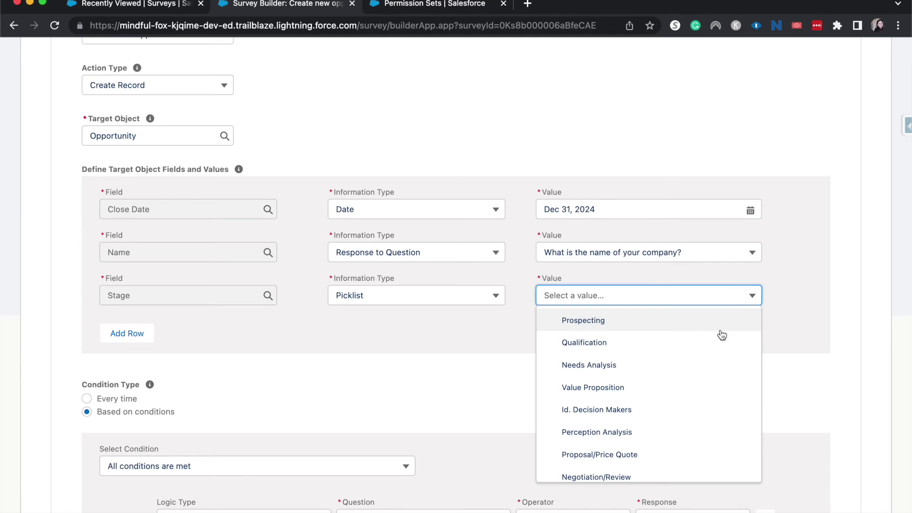
pyautogui.click(698, 360)
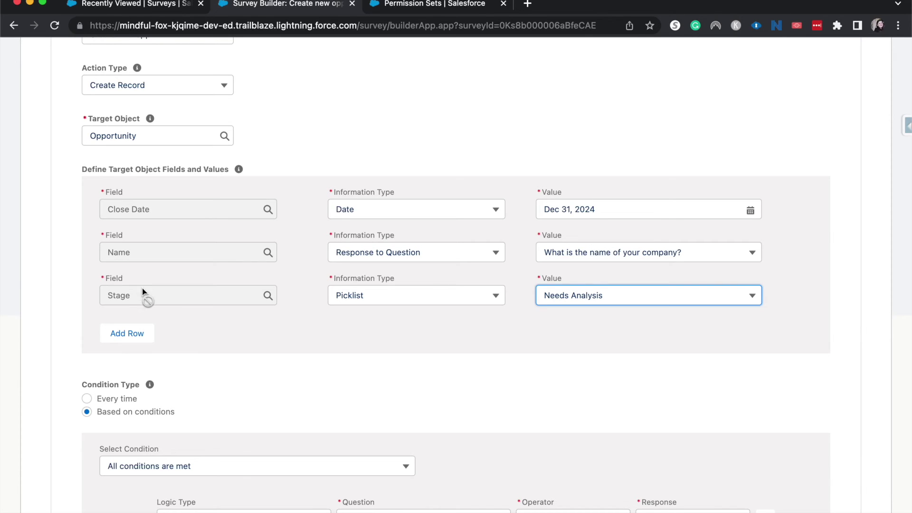
pyautogui.click(138, 332)
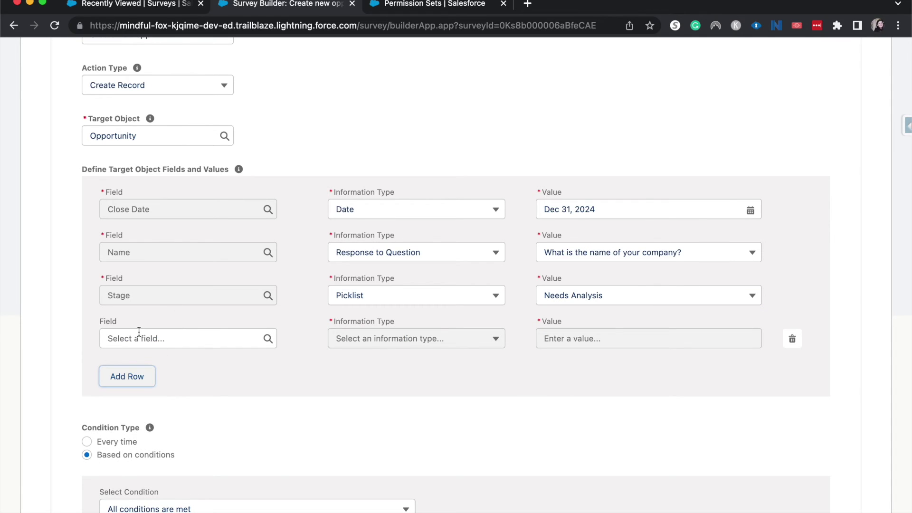
# Map the new row to the opportunity's Next Step field
pyautogui.click(138, 334)
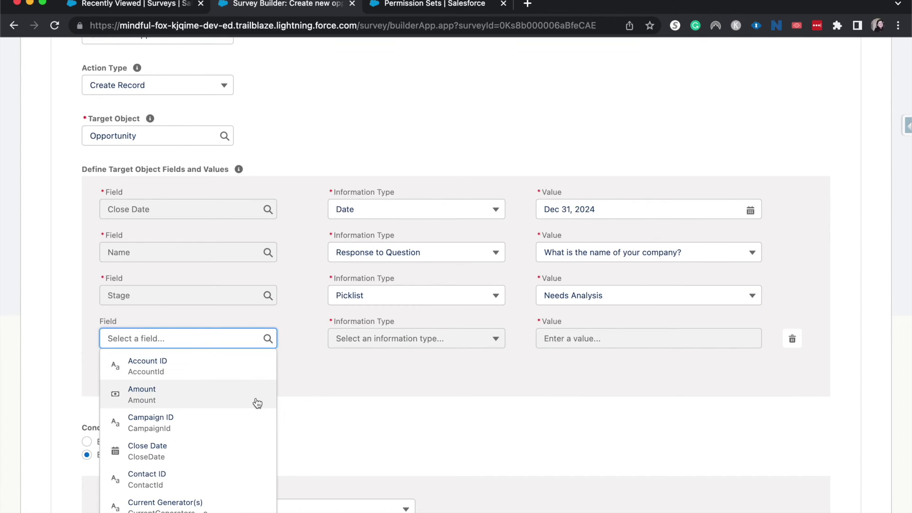
pyautogui.scroll(-1, 257, 403)
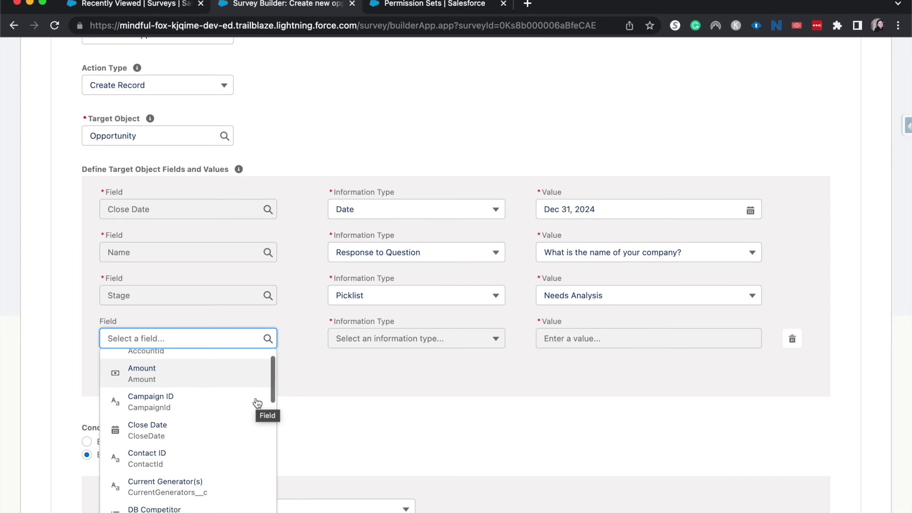
pyautogui.click(128, 456)
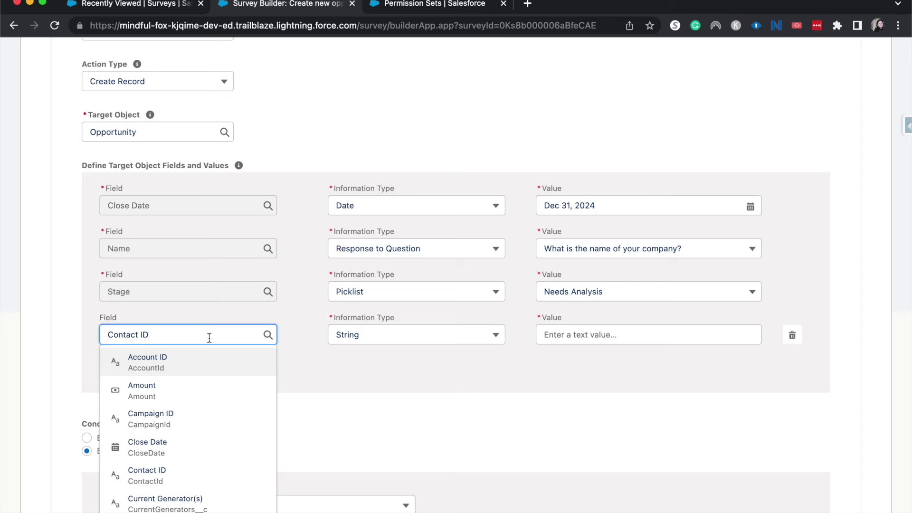
pyautogui.scroll(-1, 209, 338)
pyautogui.scroll(-2, 199, 350)
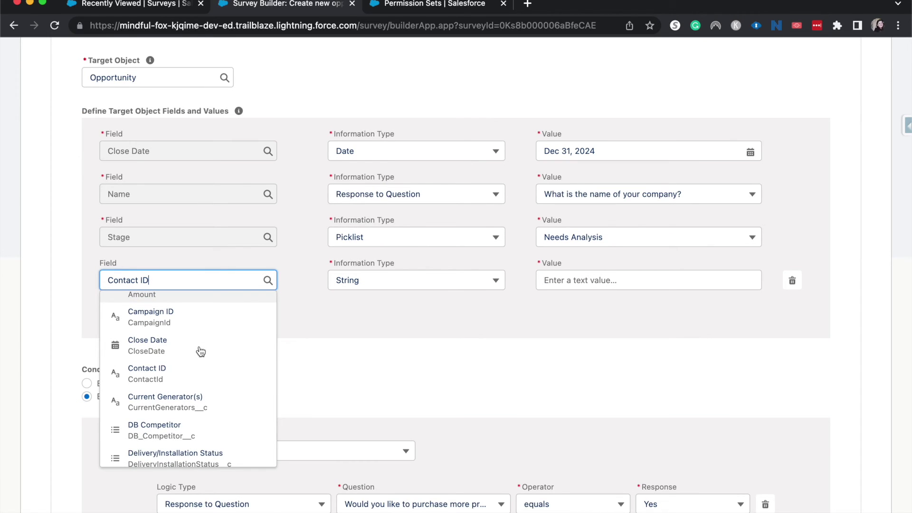
pyautogui.scroll(-3, 200, 351)
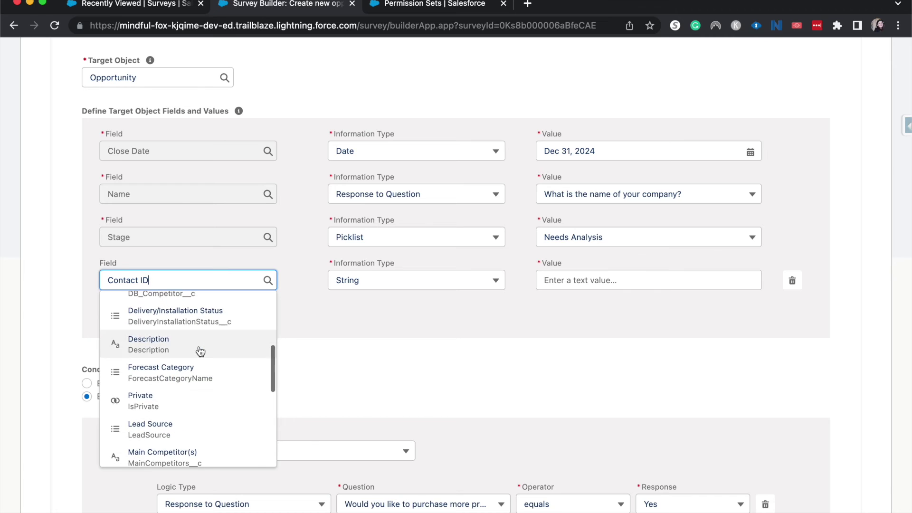
pyautogui.scroll(-3, 174, 413)
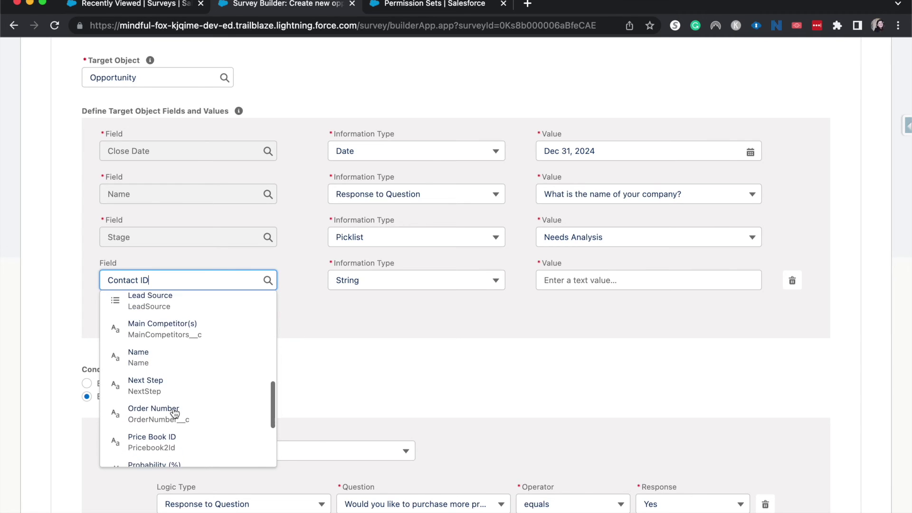
pyautogui.scroll(-1, 174, 412)
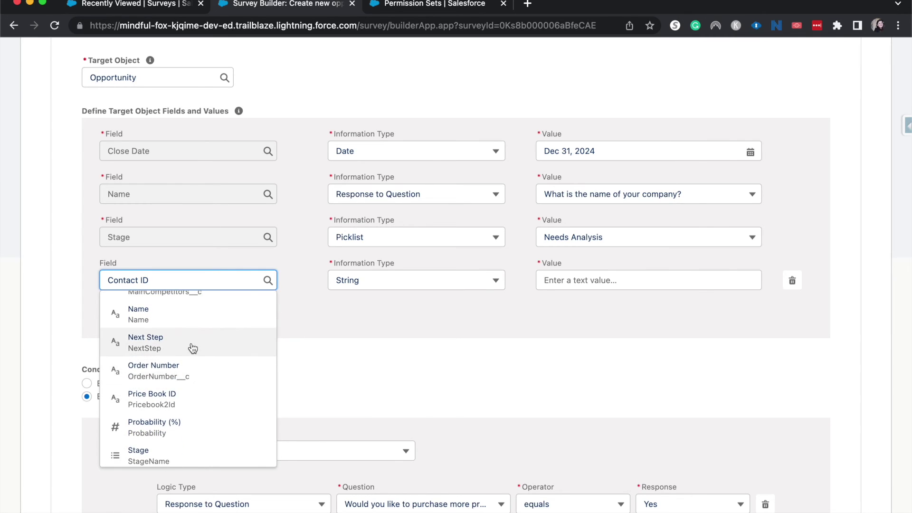
pyautogui.scroll(-2, 192, 349)
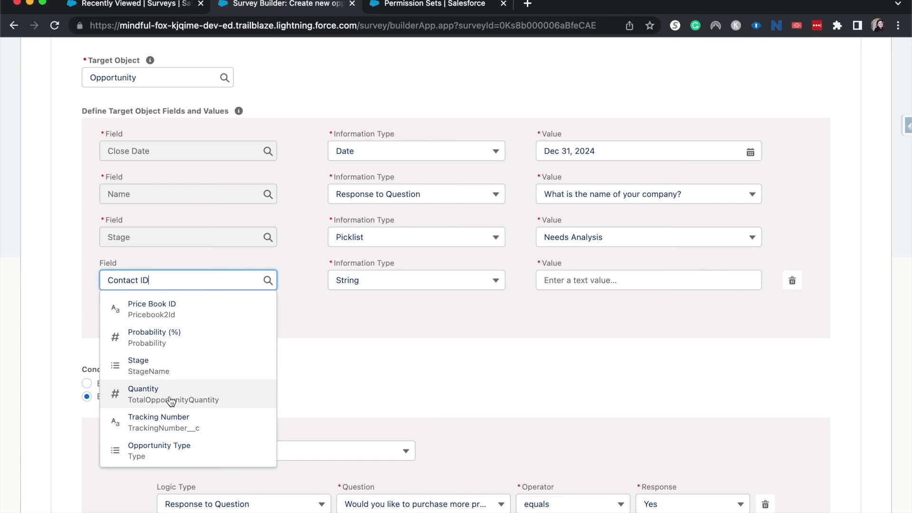
pyautogui.scroll(2, 171, 400)
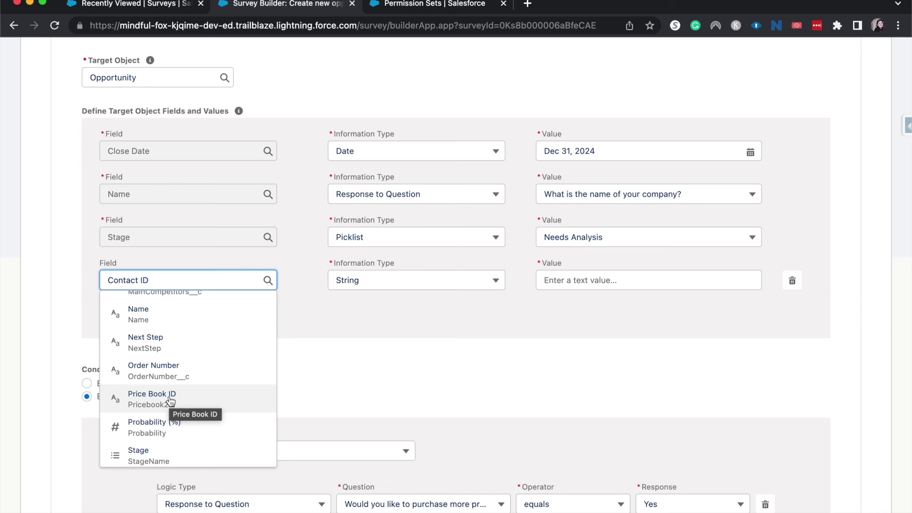
pyautogui.click(189, 339)
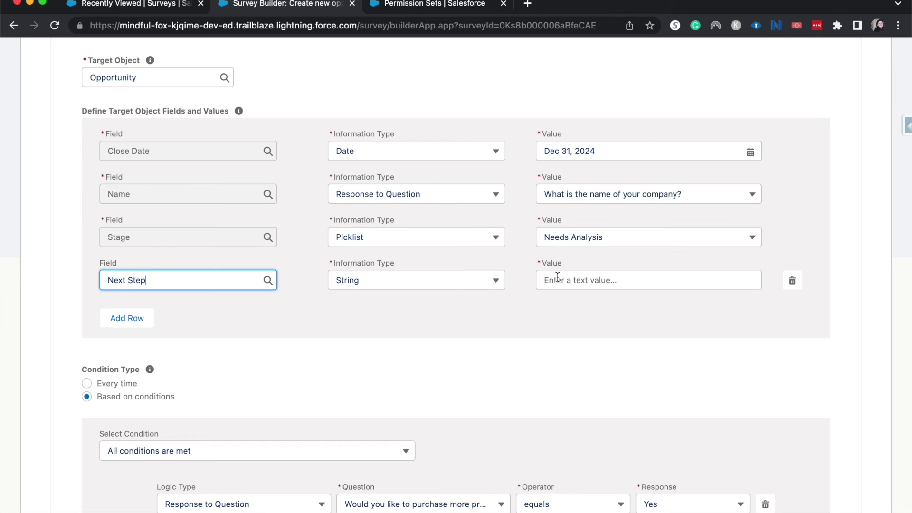
pyautogui.press('Tab')
# Set the Next Step value as String 'Follow up with survey participant'
pyautogui.click(442, 282)
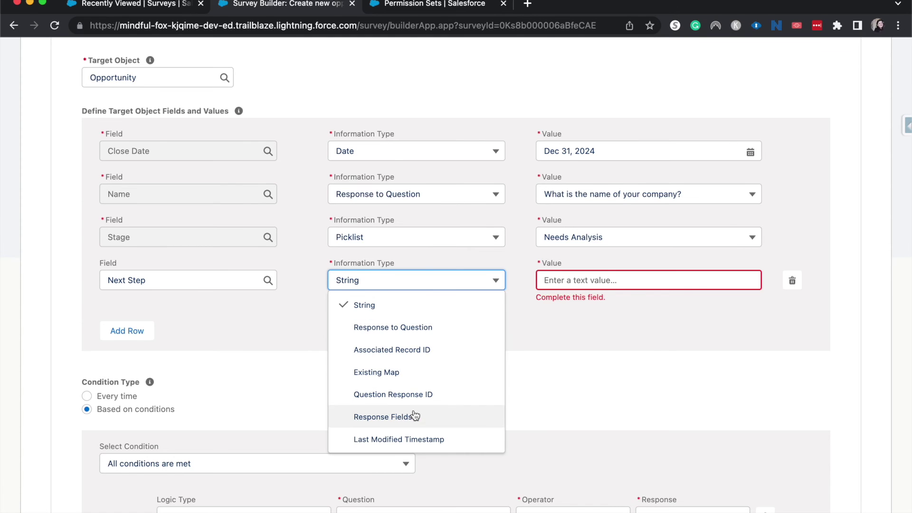
pyautogui.scroll(-1, 413, 414)
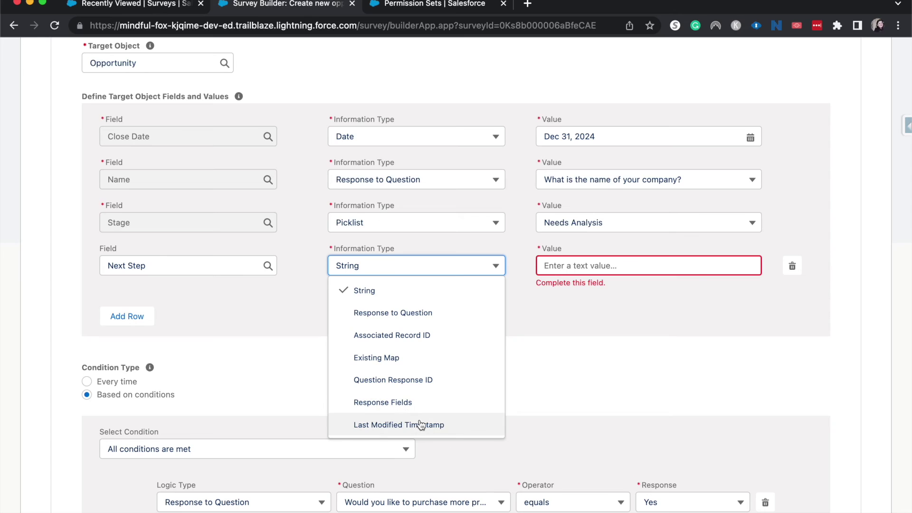
pyautogui.click(581, 261)
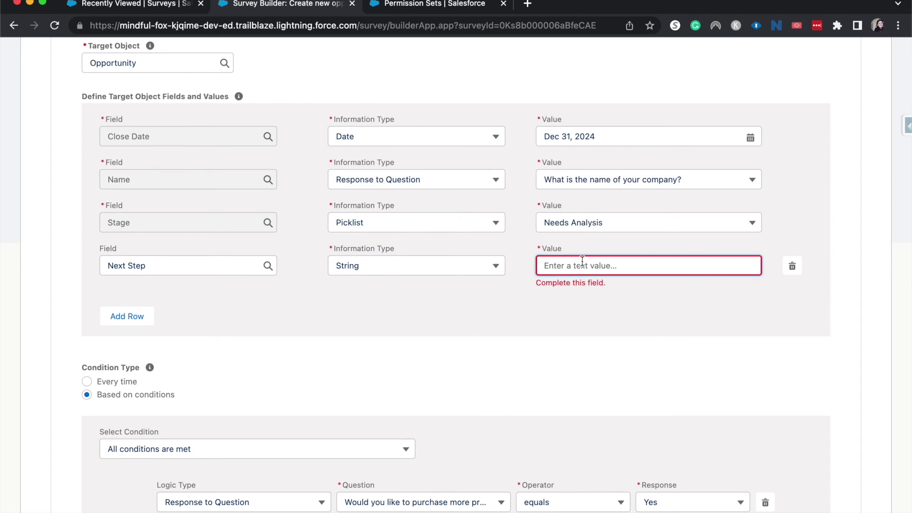
pyautogui.write('Follow up with su')
pyautogui.press('BackSpace')
pyautogui.write('urvey')
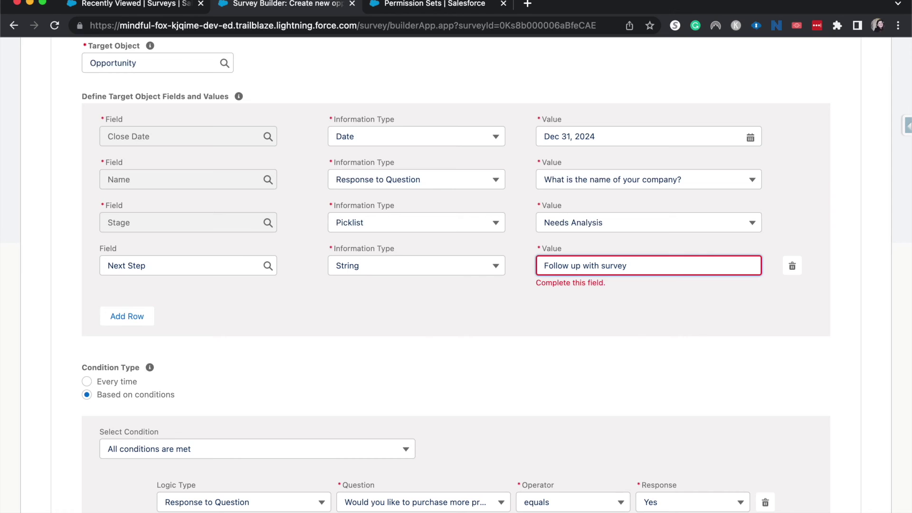
pyautogui.write(' participant')
pyautogui.click(668, 342)
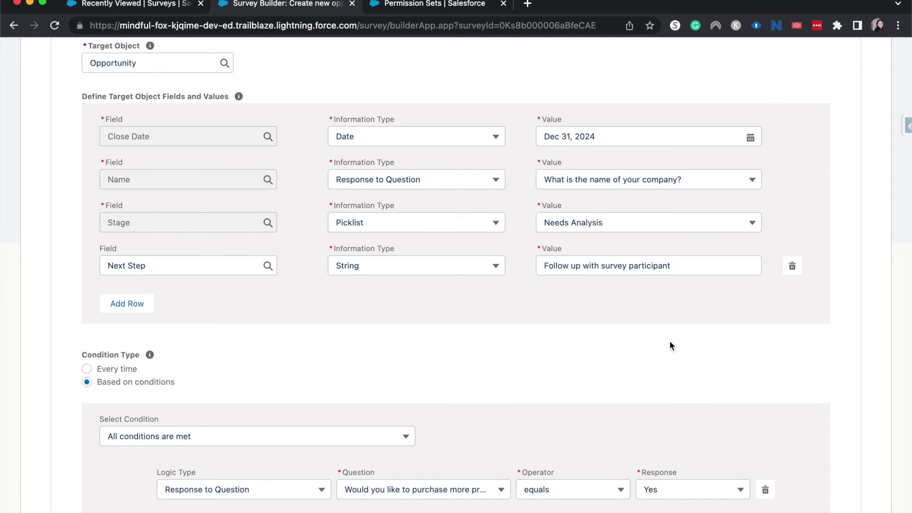
pyautogui.scroll(7, 668, 340)
# Save the Create new opp data mapping and go back to the Survey Builder
pyautogui.scroll(-9, 669, 340)
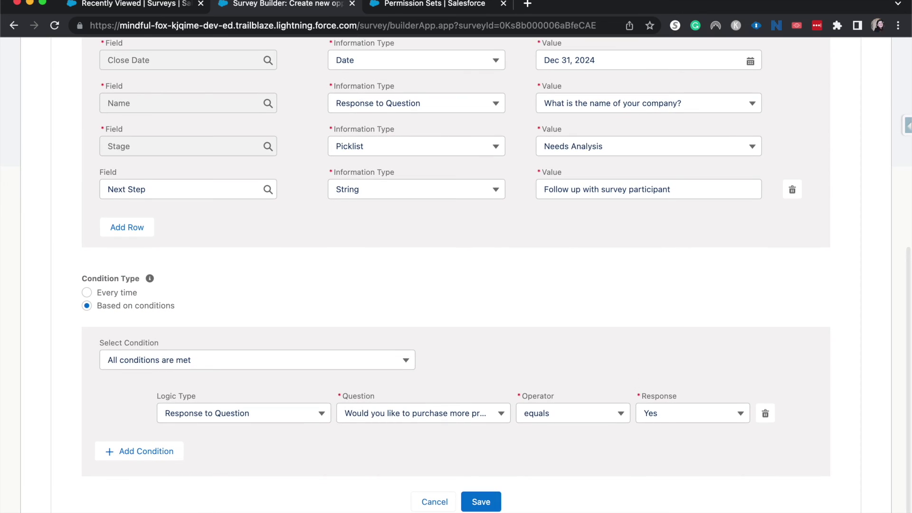
pyautogui.click(472, 506)
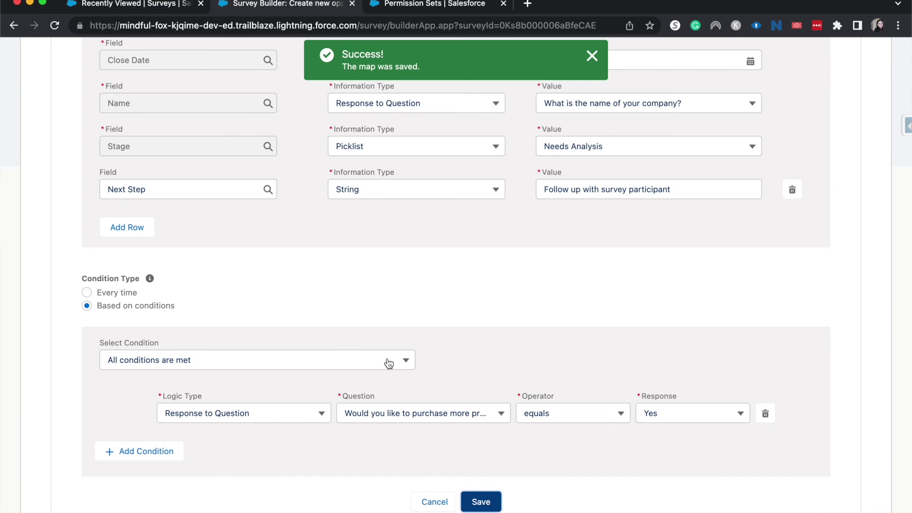
pyautogui.scroll(10, 515, 290)
pyautogui.click(799, 127)
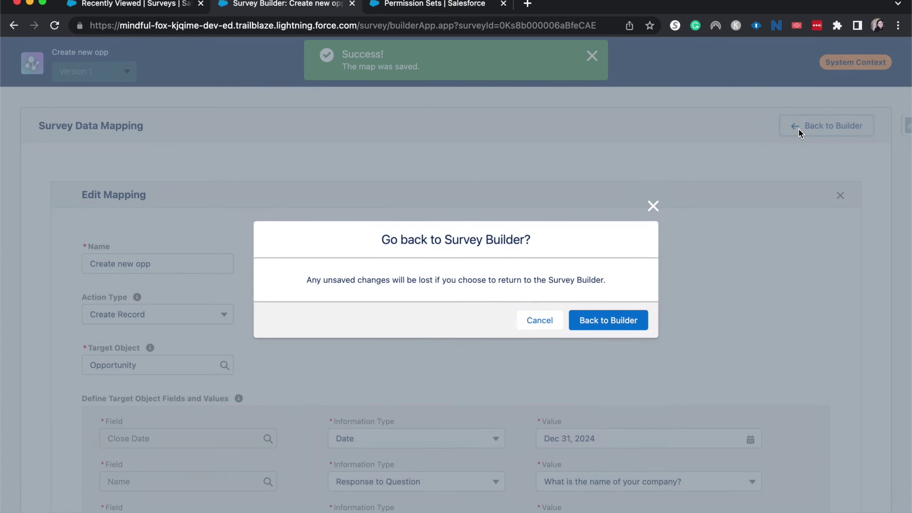
pyautogui.click(610, 320)
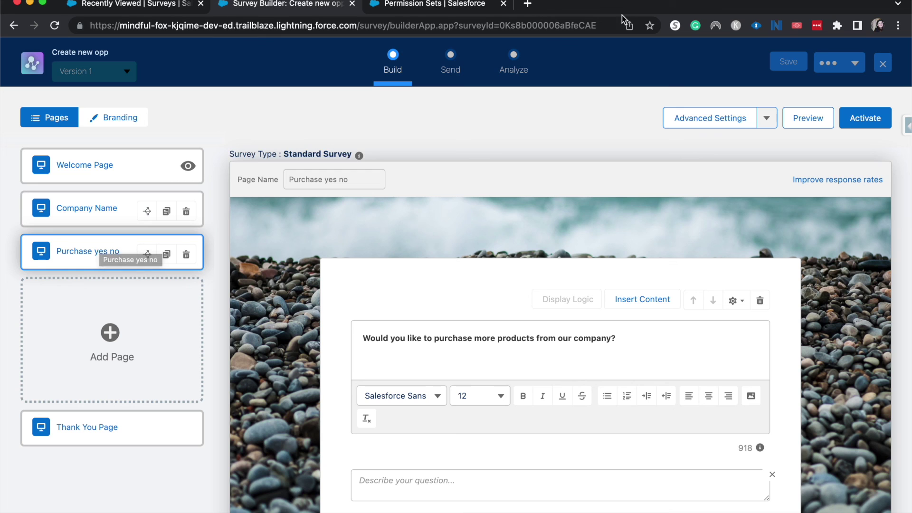
# Save and activate the Create new opp survey, then view its Analyze metrics showing 0 responses
pyautogui.click(784, 62)
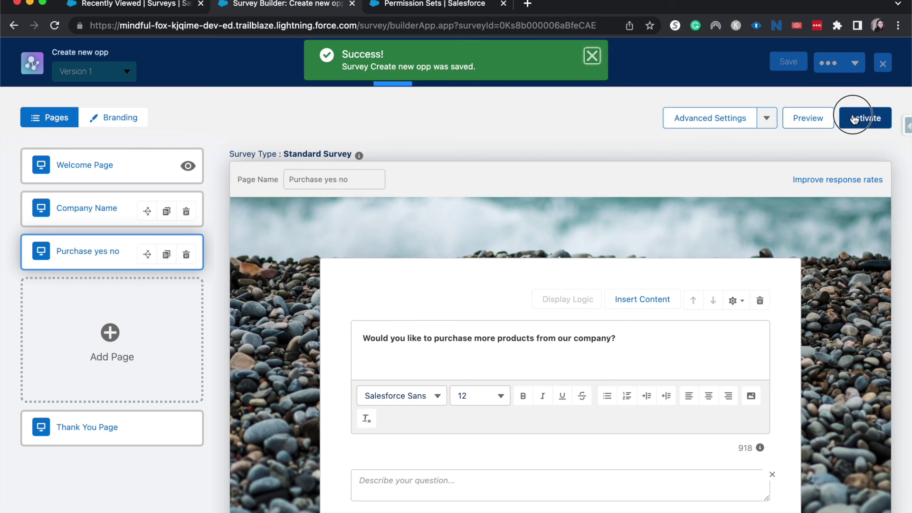
pyautogui.click(854, 118)
pyautogui.click(626, 343)
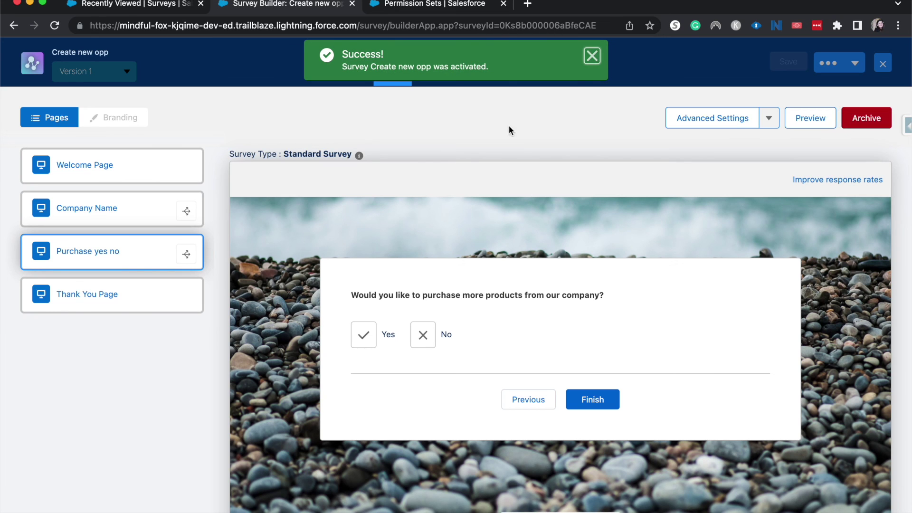
pyautogui.click(588, 55)
pyautogui.click(450, 66)
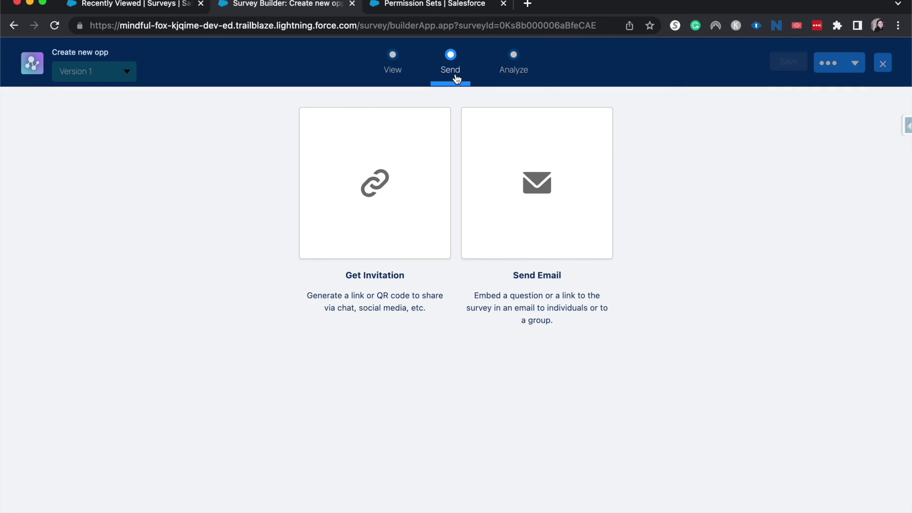
pyautogui.click(501, 77)
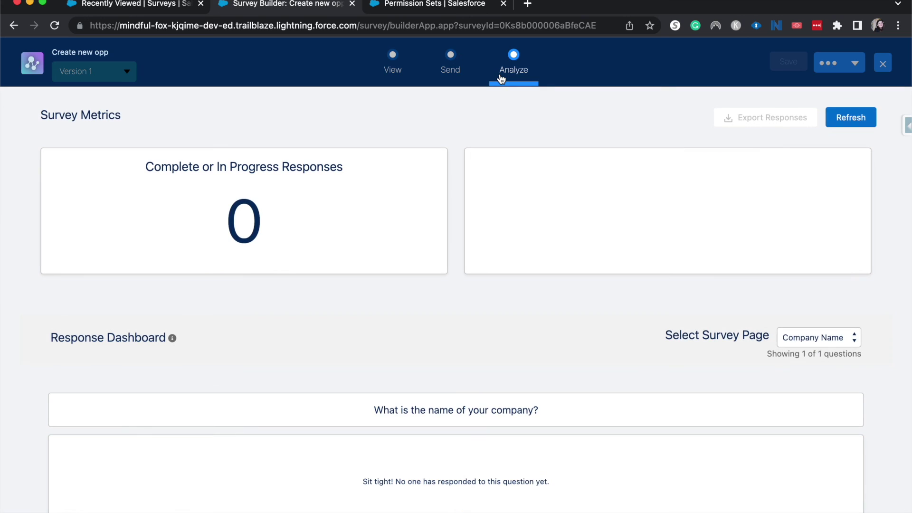